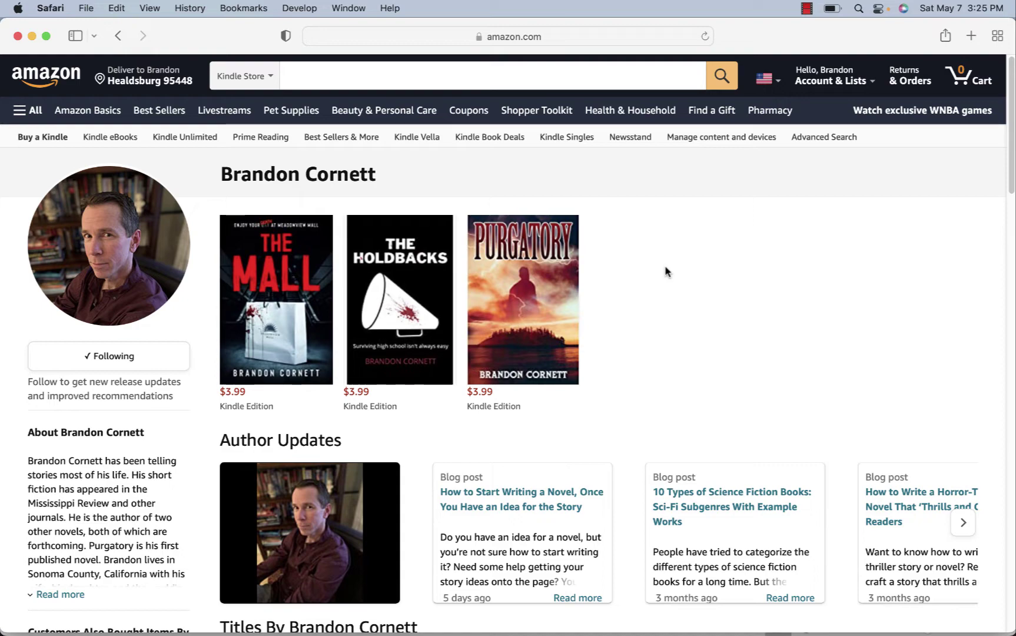
# Switch to the blank first-indent document in Word and apply 1" margins on all four sides of the whole document.
pyautogui.hotkey('ctrl', 'Up')
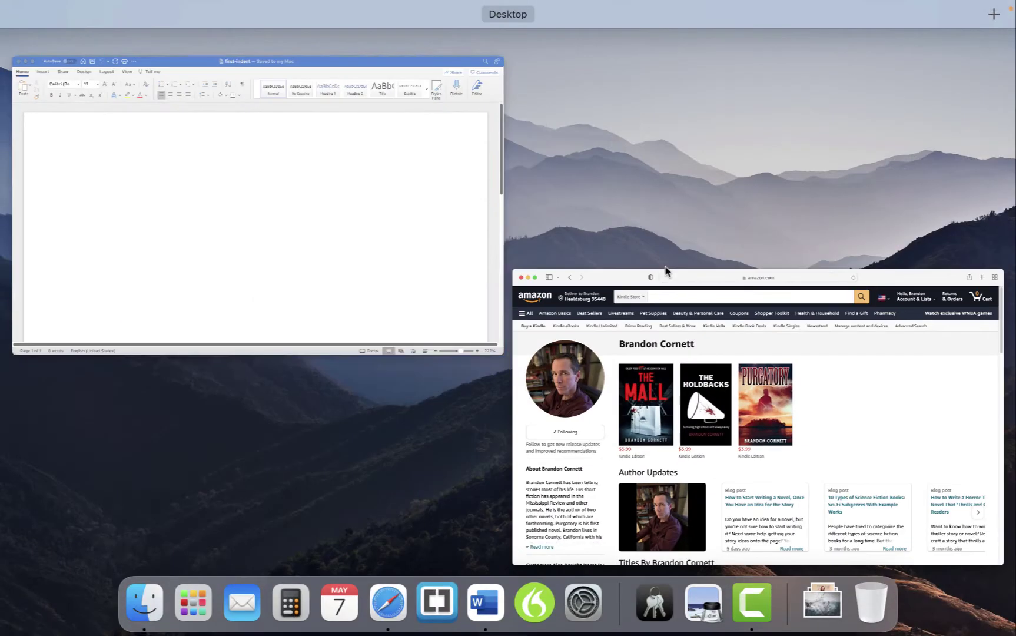
pyautogui.click(381, 211)
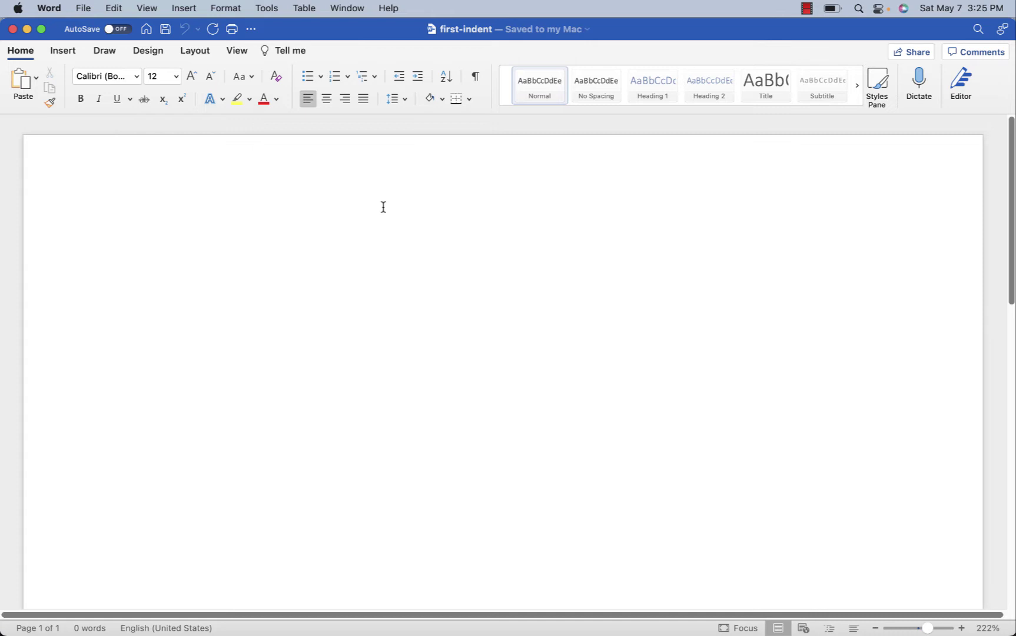
pyautogui.click(347, 168)
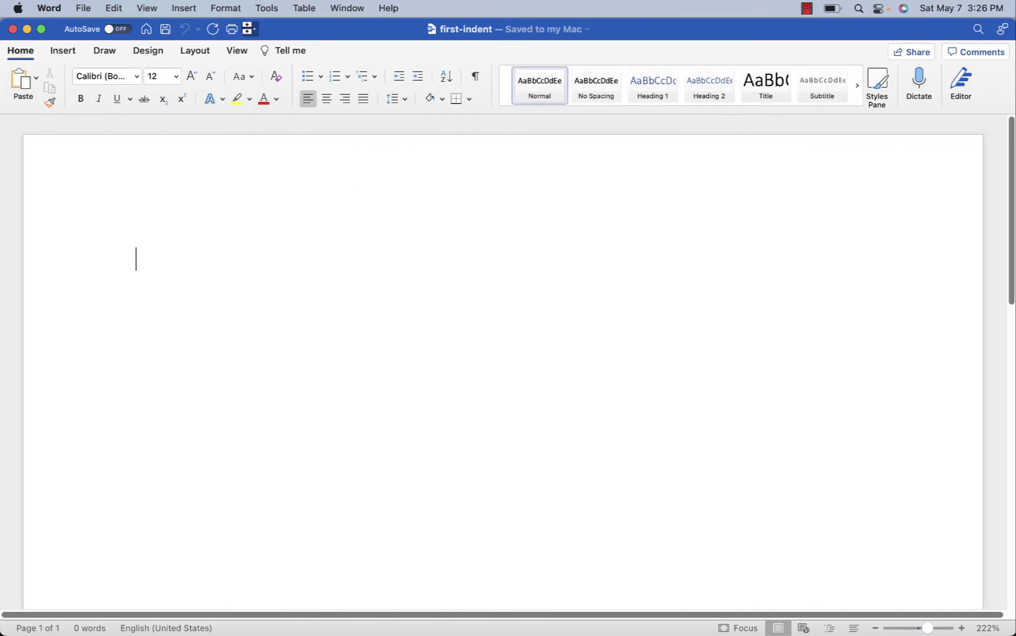
pyautogui.click(229, 9)
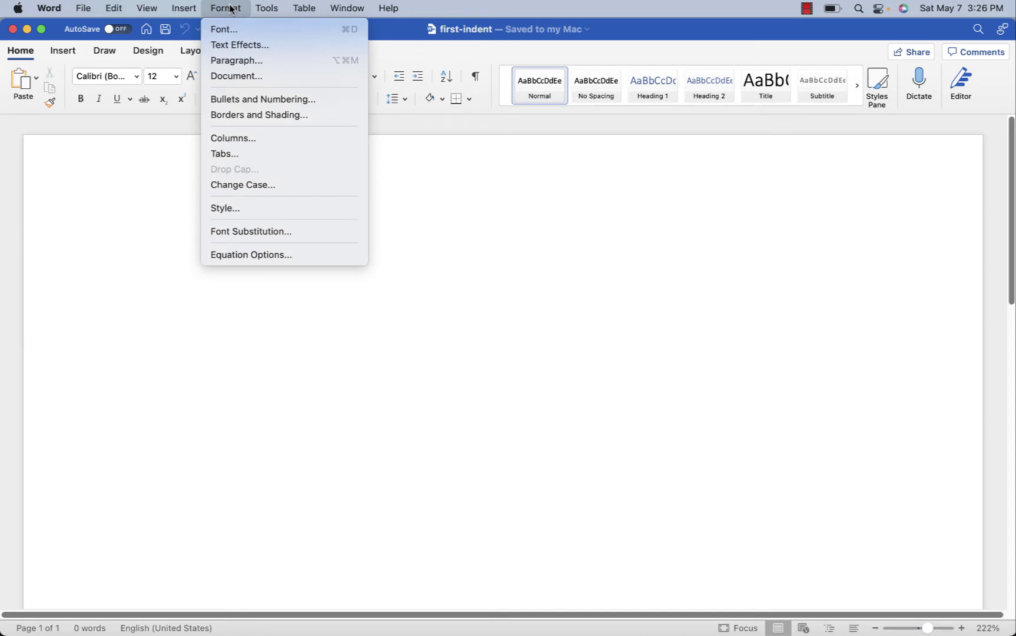
pyautogui.click(246, 77)
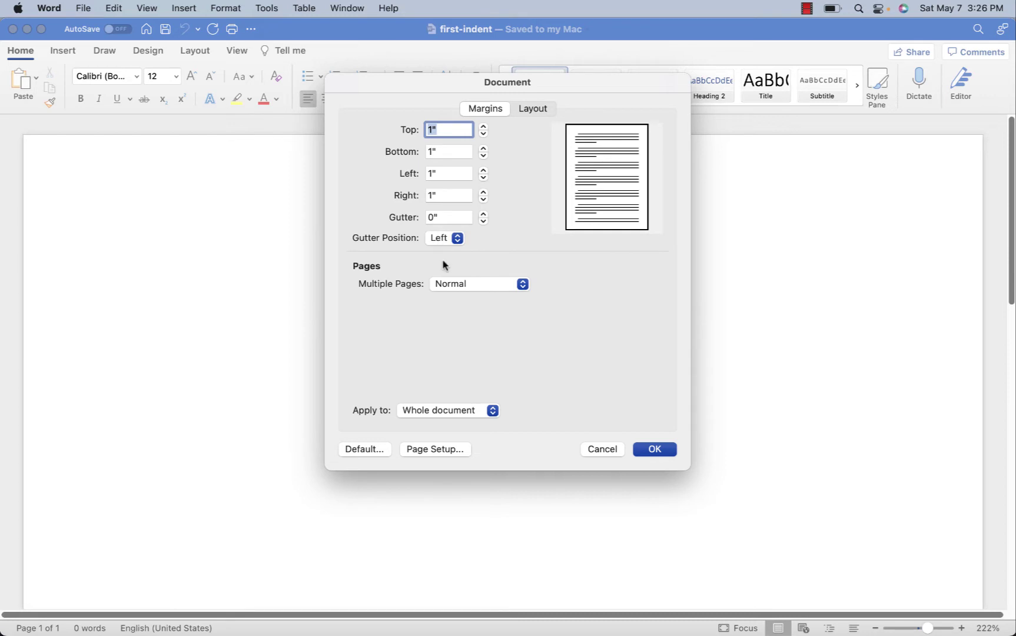
pyautogui.click(655, 449)
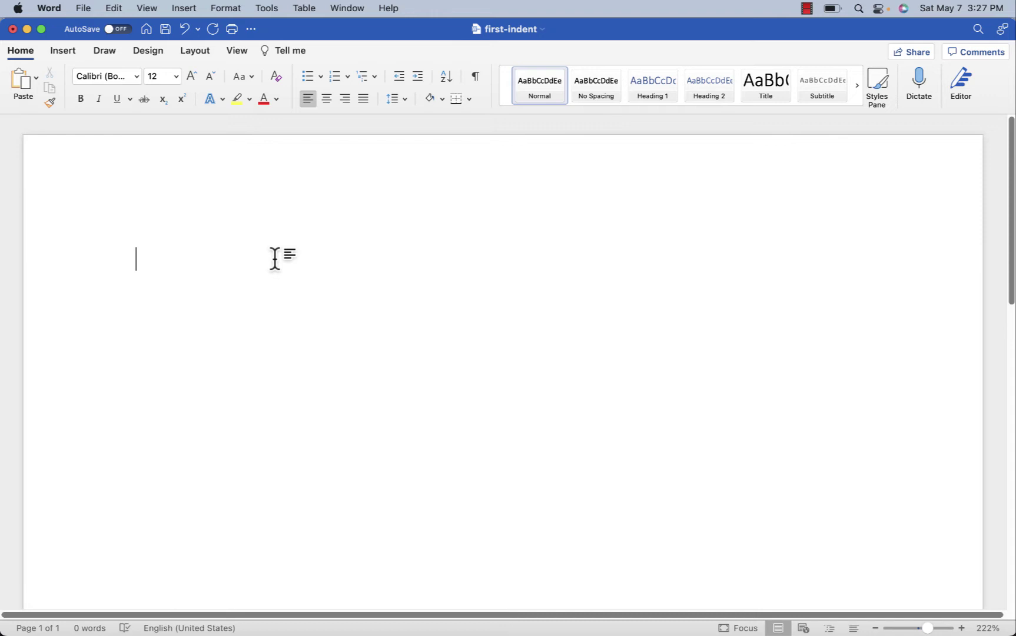
# Set the line spacing to Double in the Paragraph settings.
pyautogui.click(228, 9)
pyautogui.click(228, 9)
pyautogui.click(229, 9)
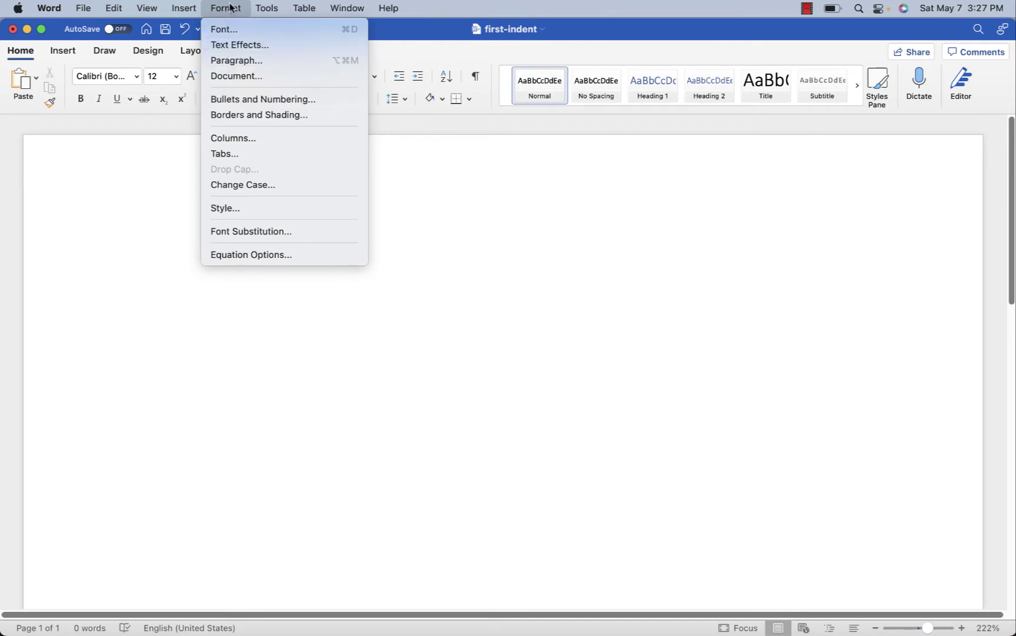
pyautogui.click(230, 7)
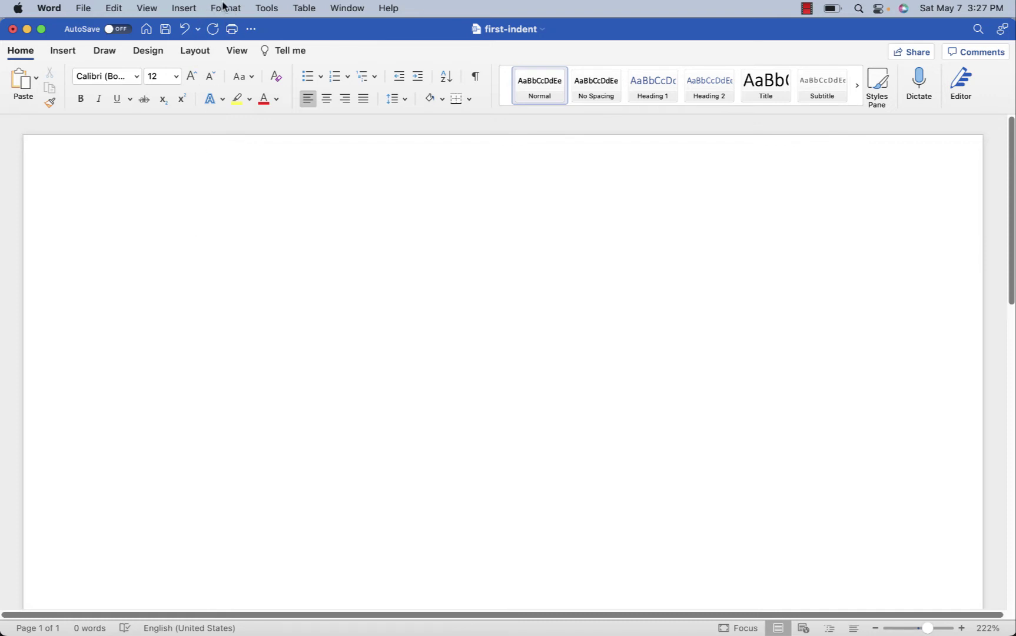
pyautogui.click(224, 7)
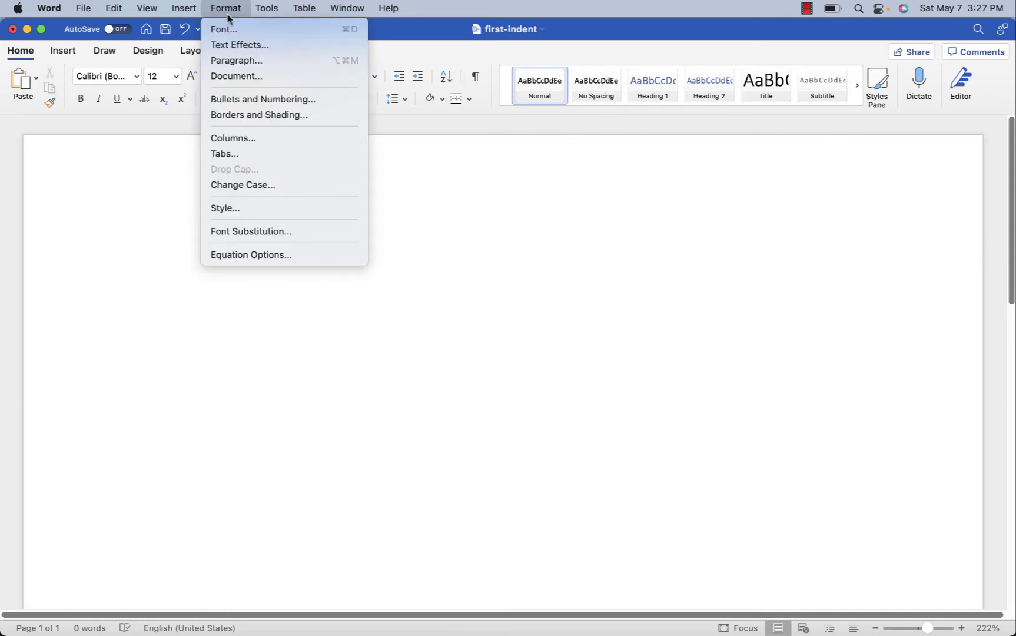
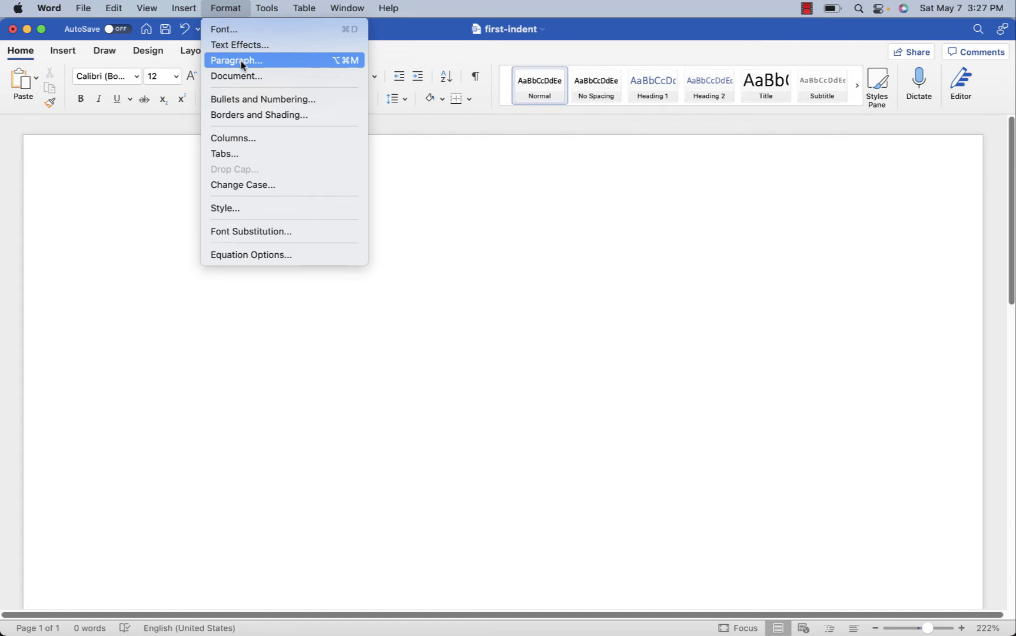
pyautogui.click(241, 61)
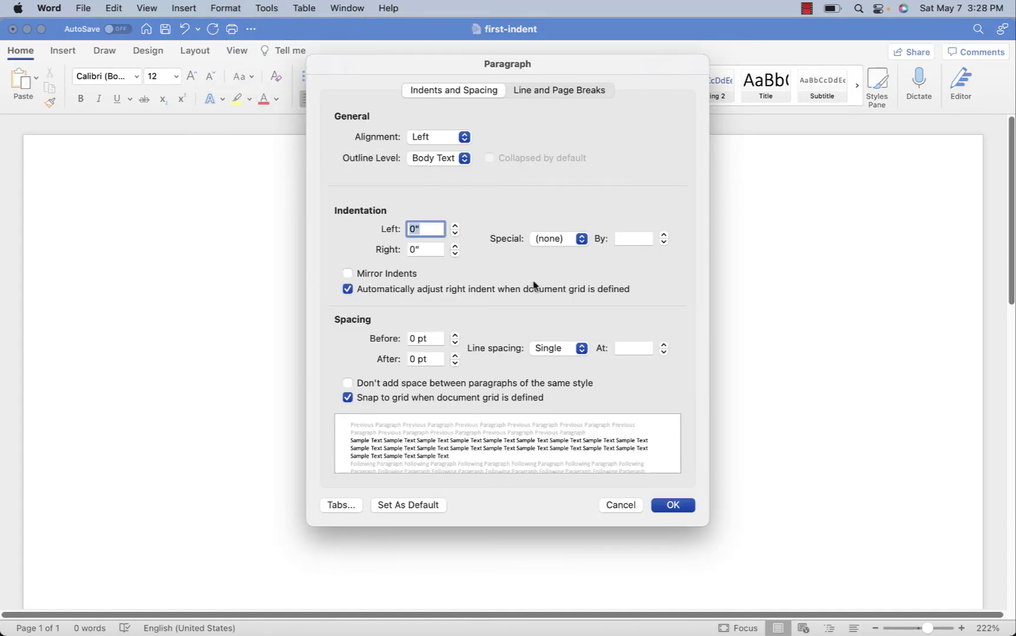
pyautogui.click(581, 348)
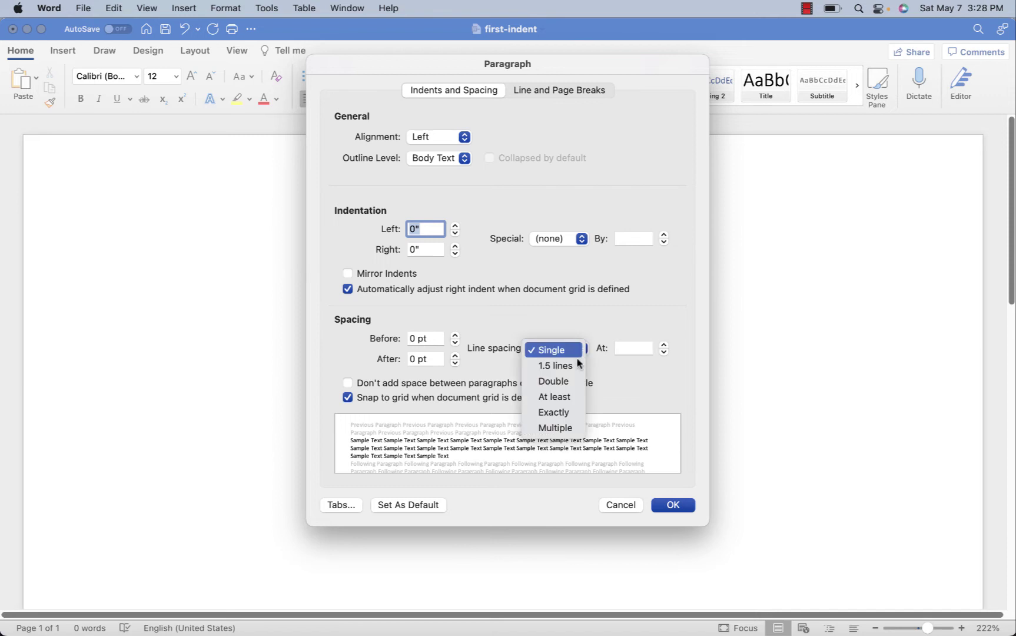
pyautogui.click(553, 386)
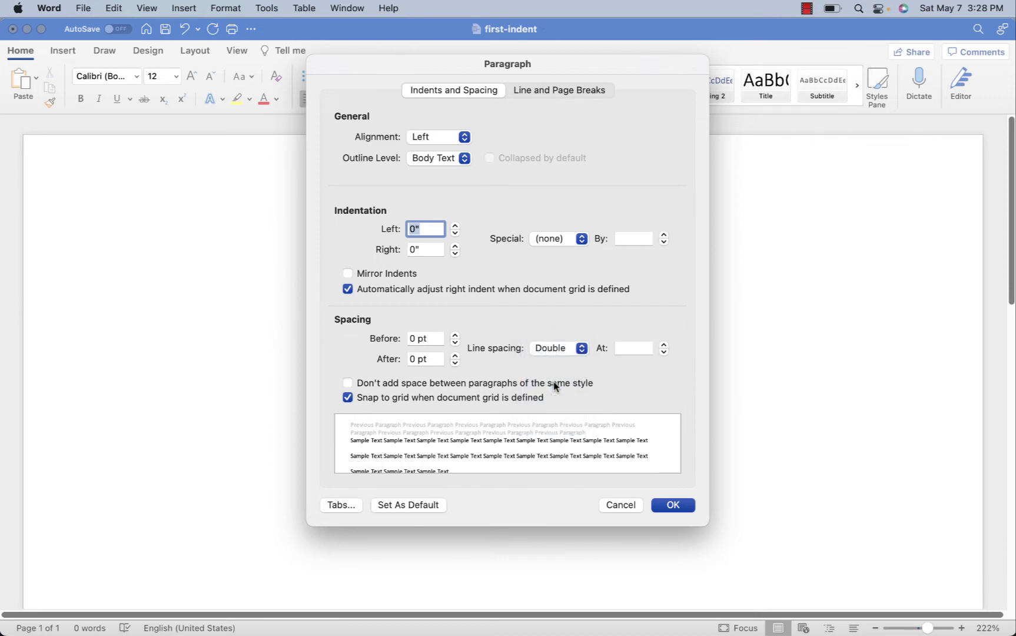
pyautogui.click(578, 351)
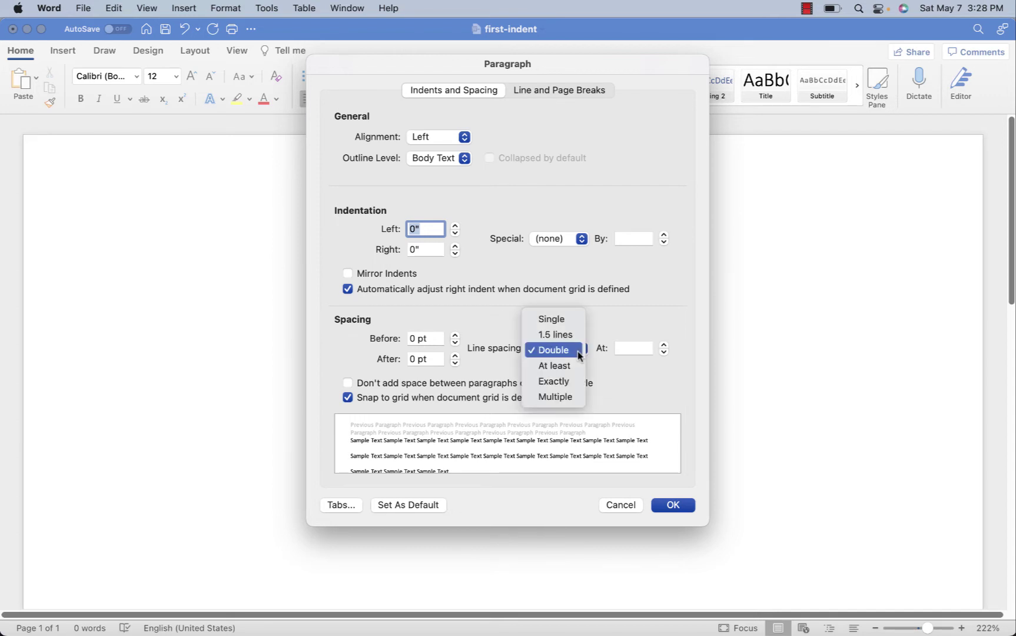
pyautogui.click(630, 383)
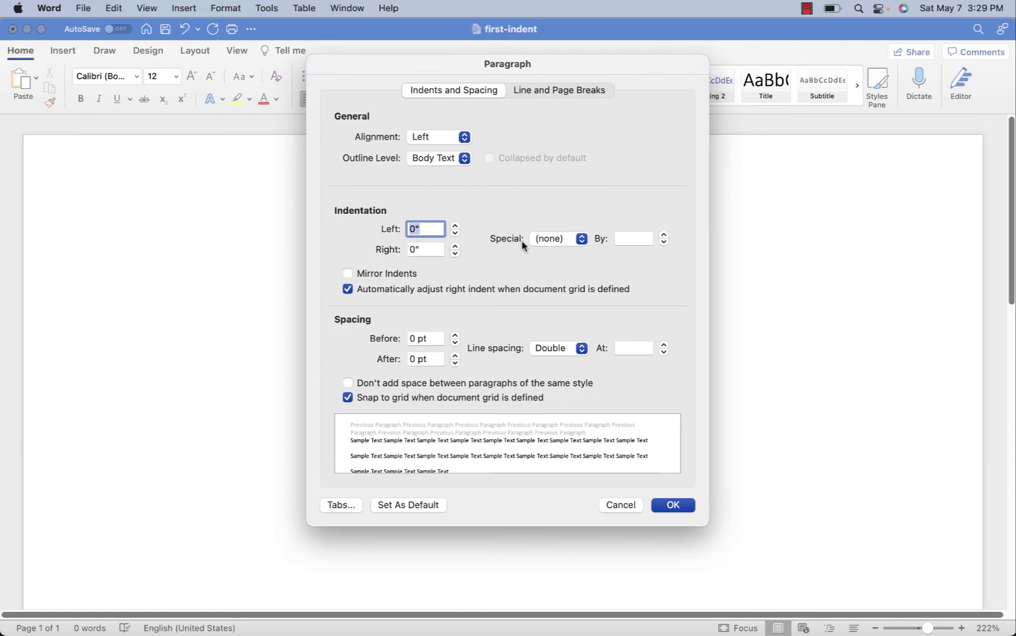
# Set the special indentation to First line by 0.5" and apply the paragraph settings.
pyautogui.click(582, 240)
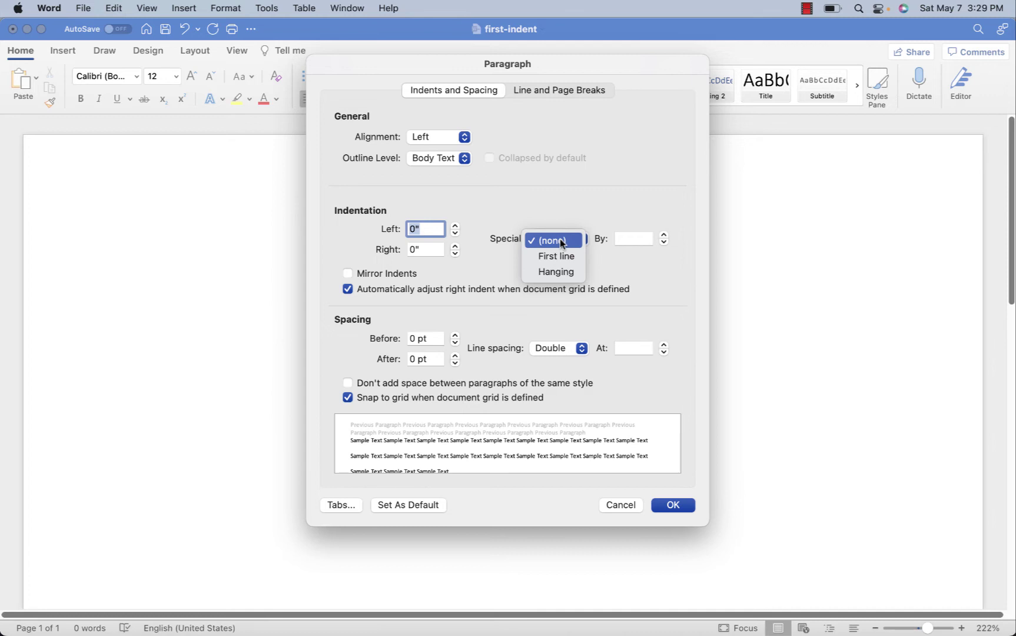
pyautogui.click(559, 255)
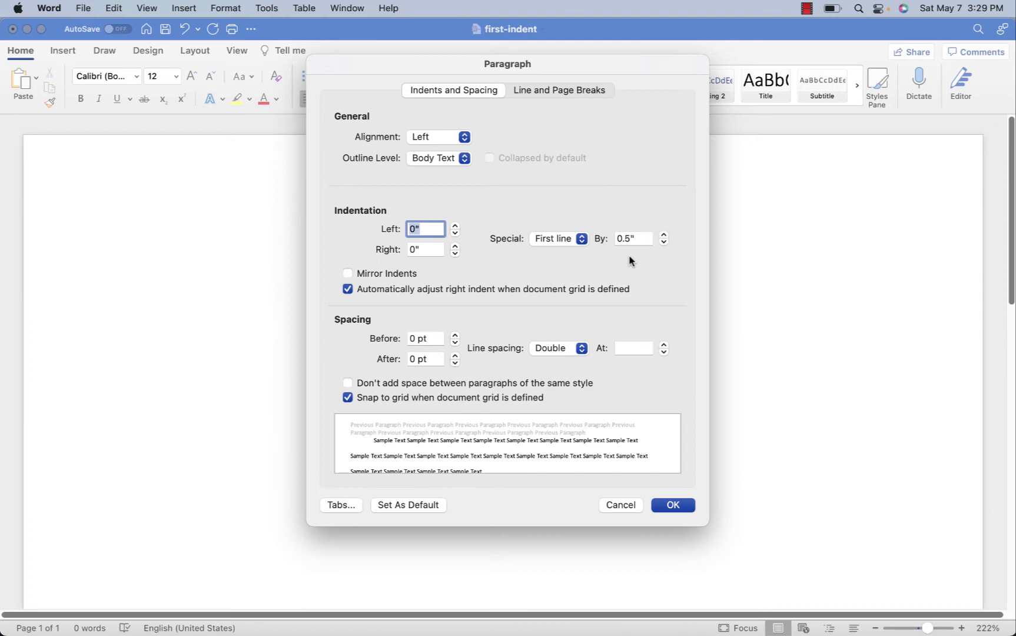
pyautogui.click(581, 239)
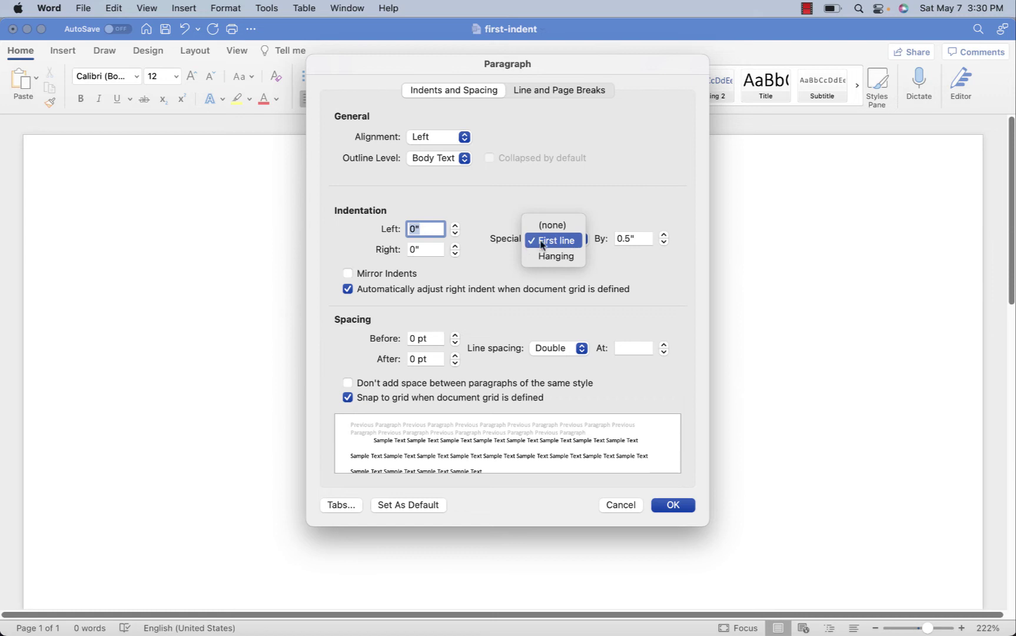
pyautogui.click(551, 240)
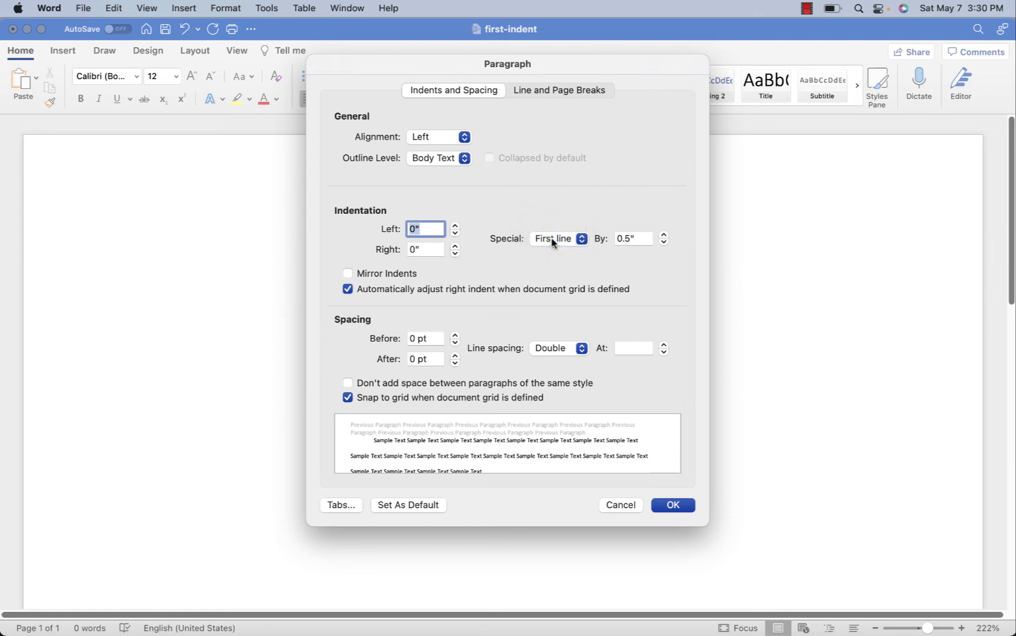
pyautogui.click(671, 505)
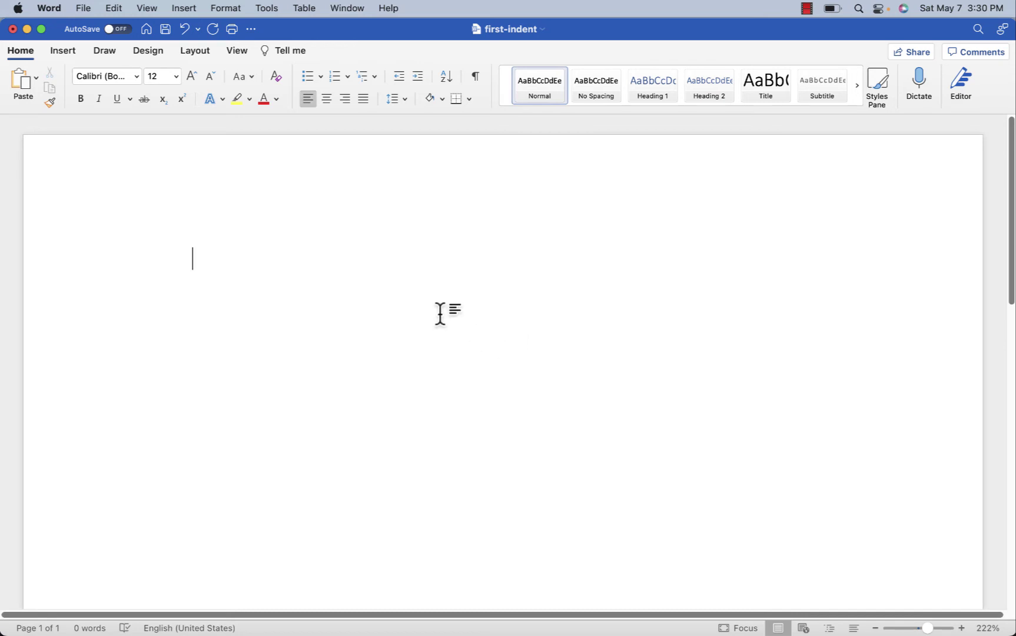
# Insert the sample paragraph beginning "This is some sample text to show how the paragraph flows." and save the document.
pyautogui.write("This is some sample text to show how the paragraph flows. It's really just a bunch of sample text, so there's no reason to read it. Honestly, you shouldn't pay any attention to this text. This is some sample text to show how the paragraph flows. It's really just a bunch of sample text, so there's no reason to read it. Honestly, you shouldn't pay any attention to this text.")
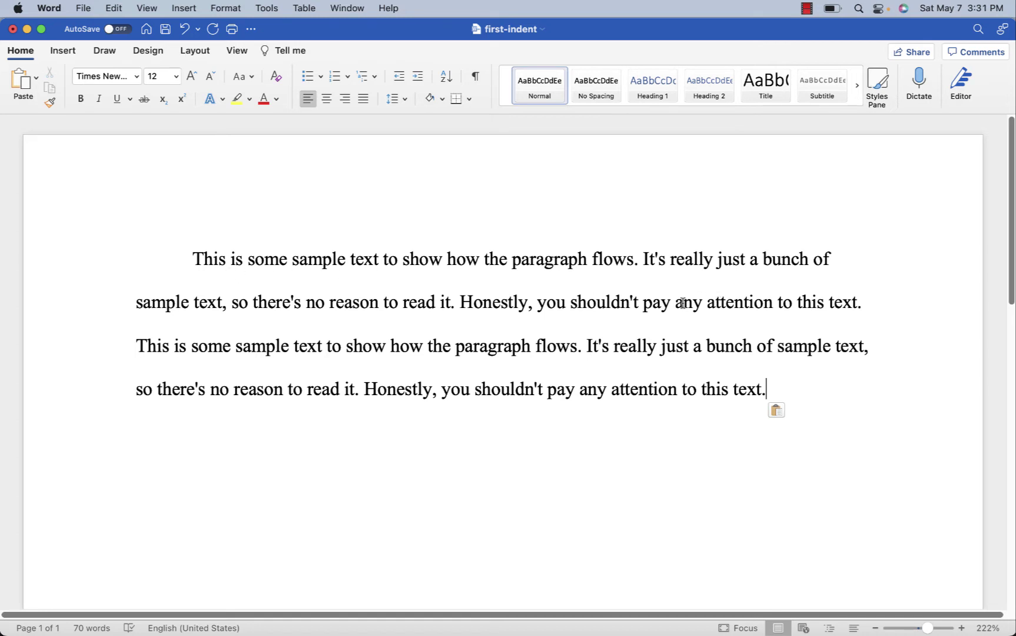
pyautogui.press('super+s')
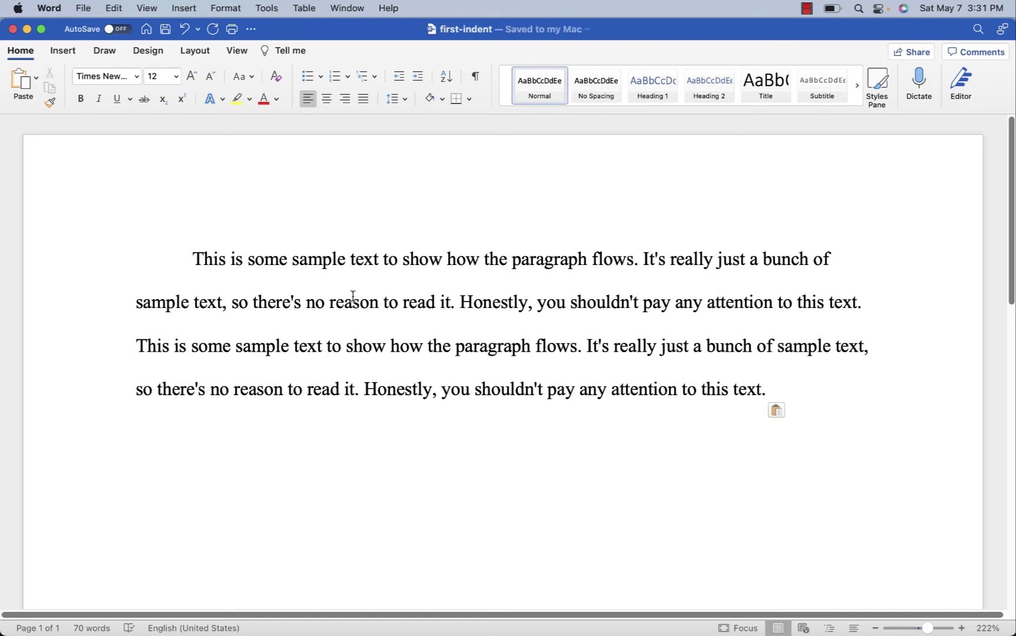
# Select the paragraph's opening words and review its special indentation in the Paragraph settings without changing anything.
pyautogui.click(193, 260)
pyautogui.moveTo(194, 260); pyautogui.dragTo(314, 265)
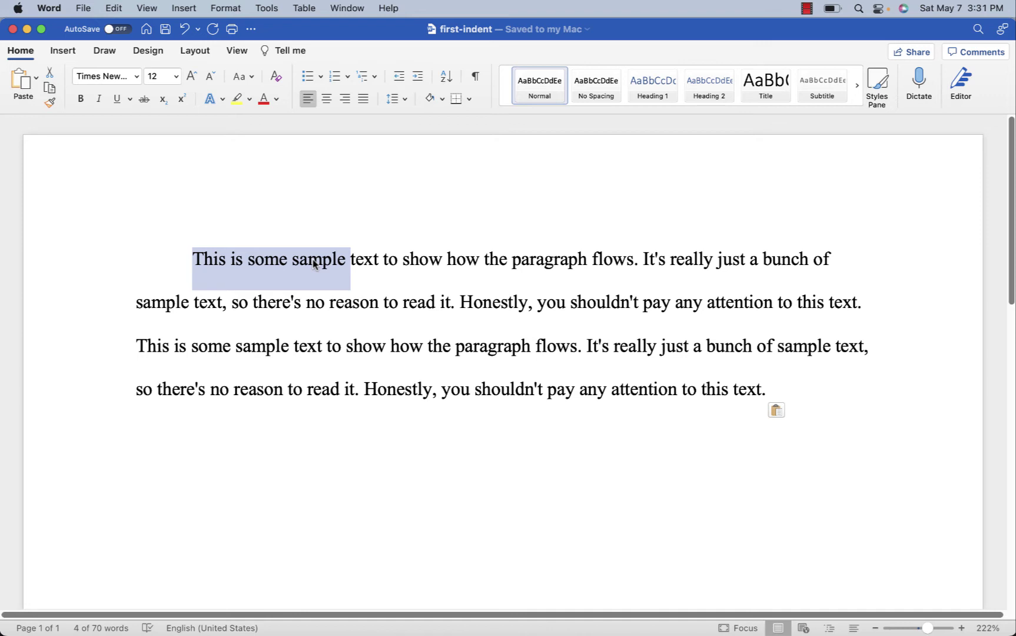
pyautogui.click(221, 6)
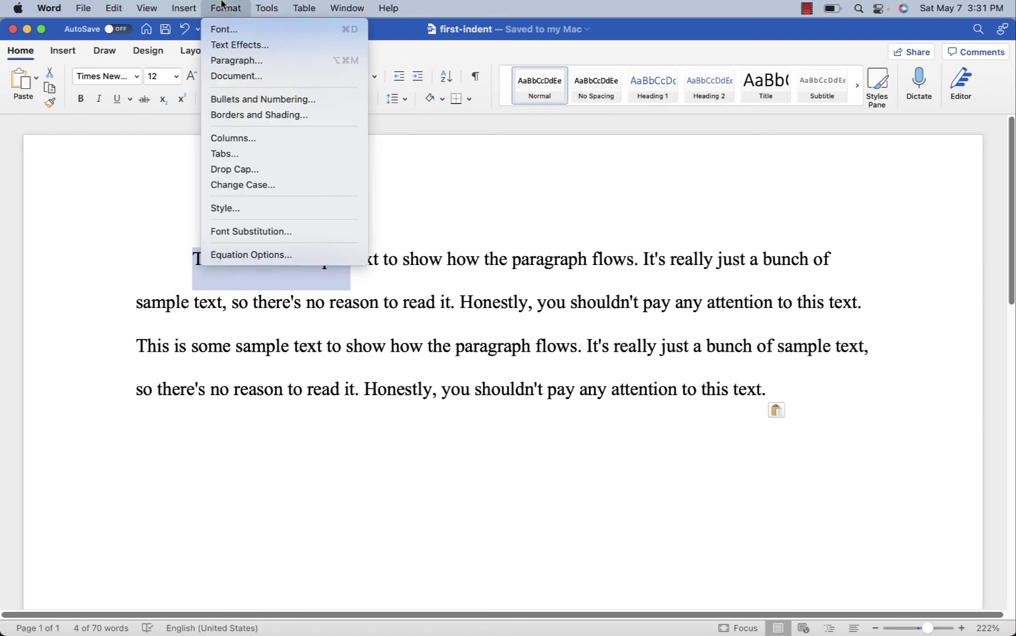
pyautogui.click(235, 60)
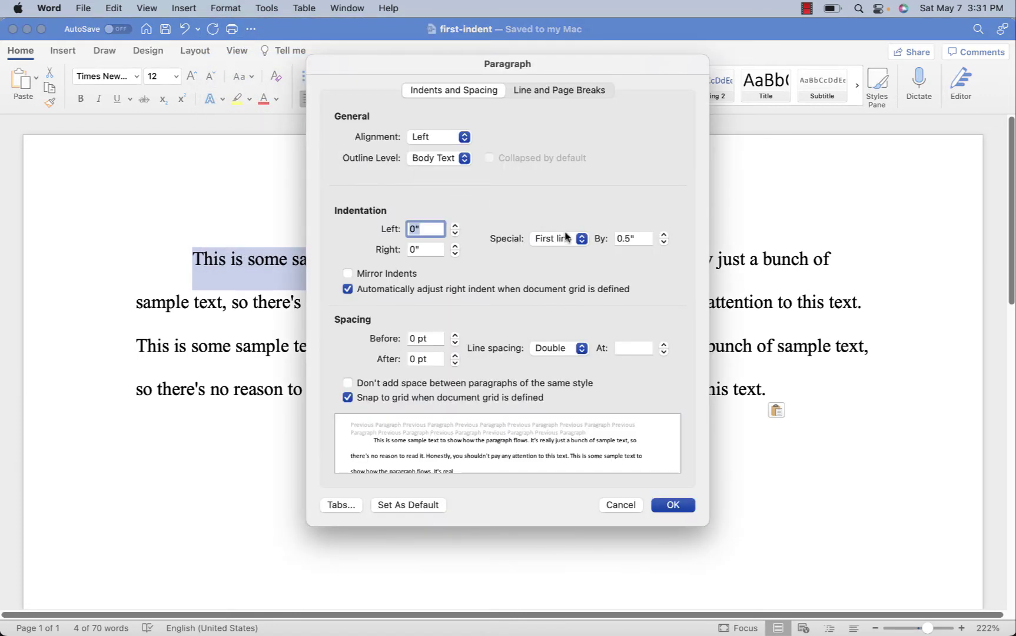
pyautogui.click(579, 243)
pyautogui.click(624, 218)
pyautogui.click(621, 504)
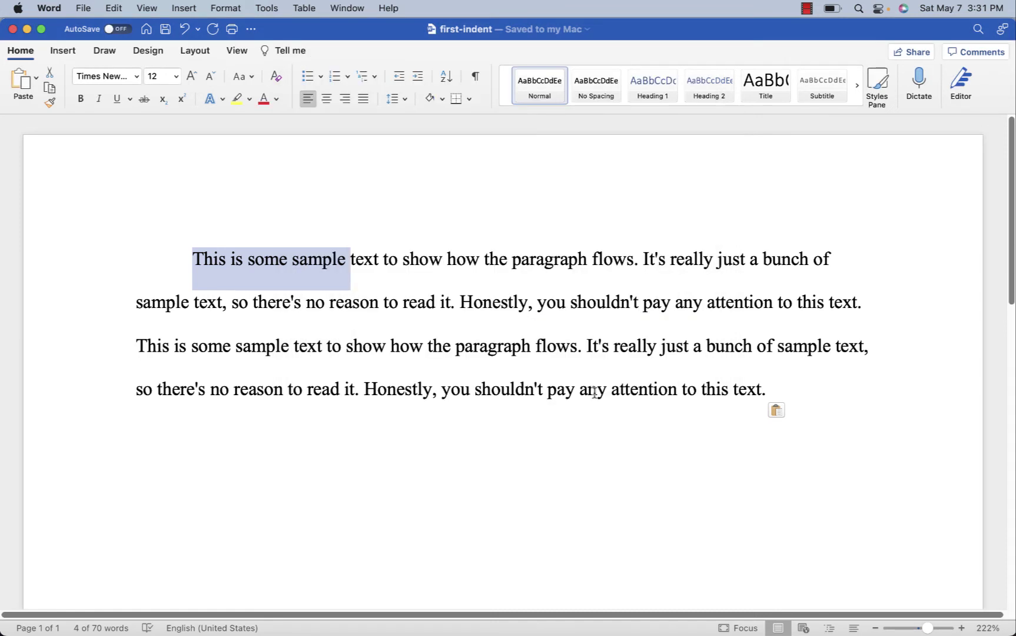
pyautogui.click(557, 304)
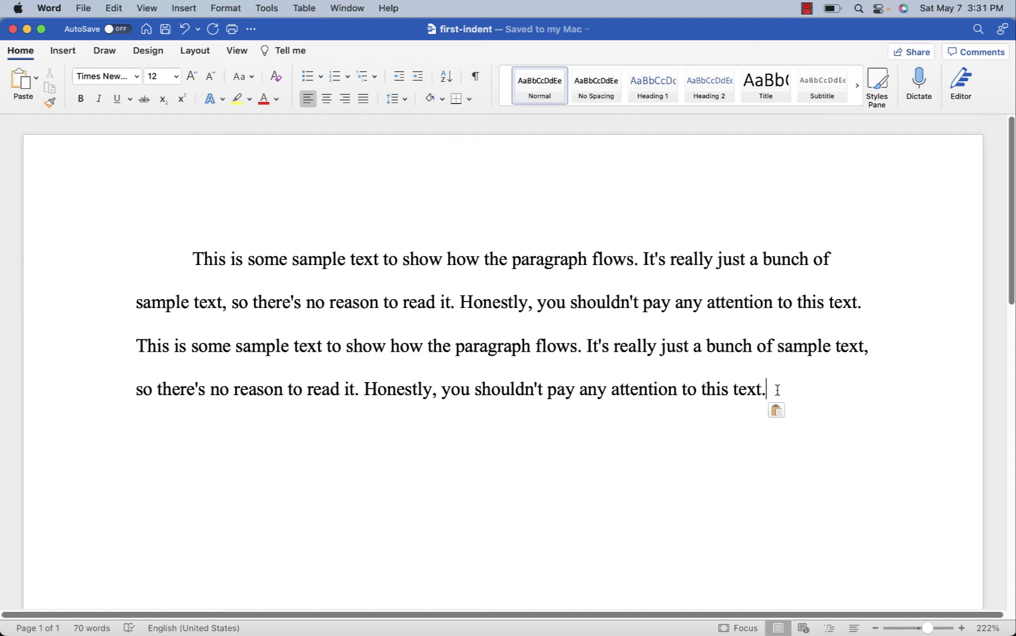
# Add a new paragraph after the sample text reading "It indented for me, automatically.".
pyautogui.press('Return')
pyautogui.write('I')
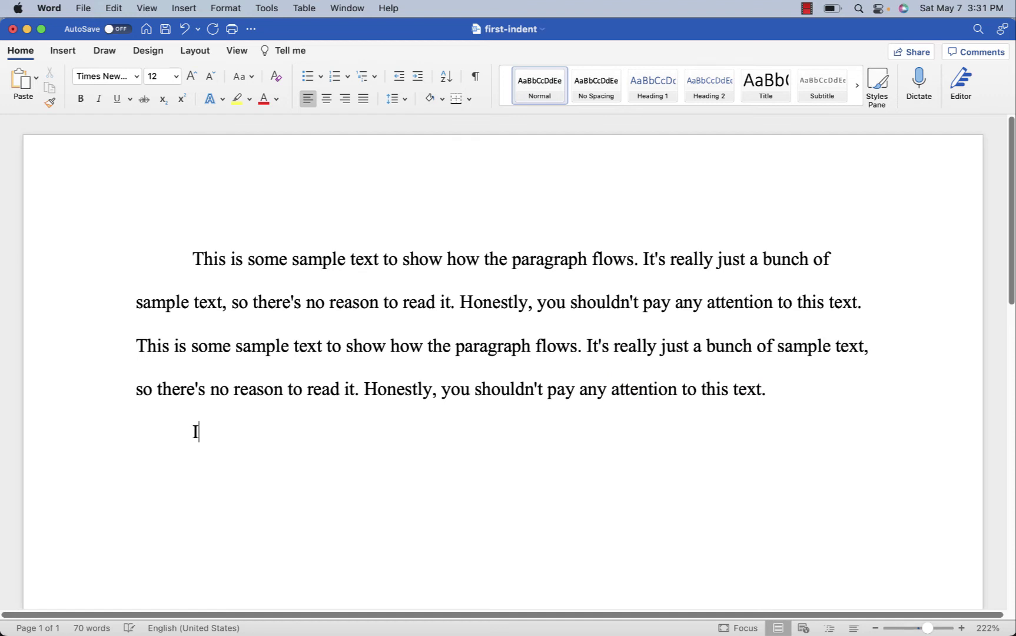
pyautogui.write('t indented ')
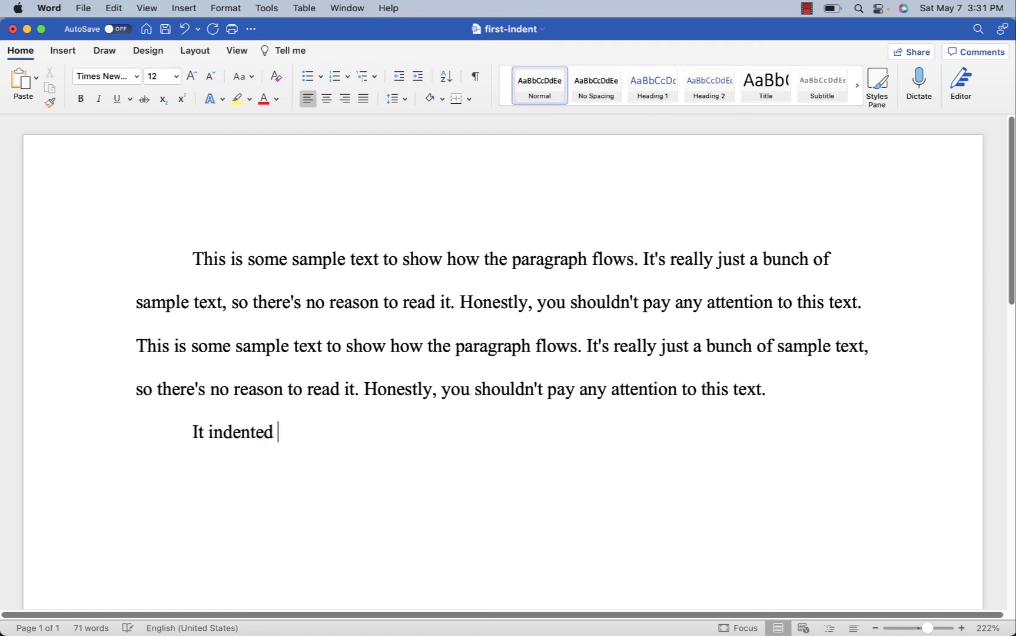
pyautogui.write('for me, aut')
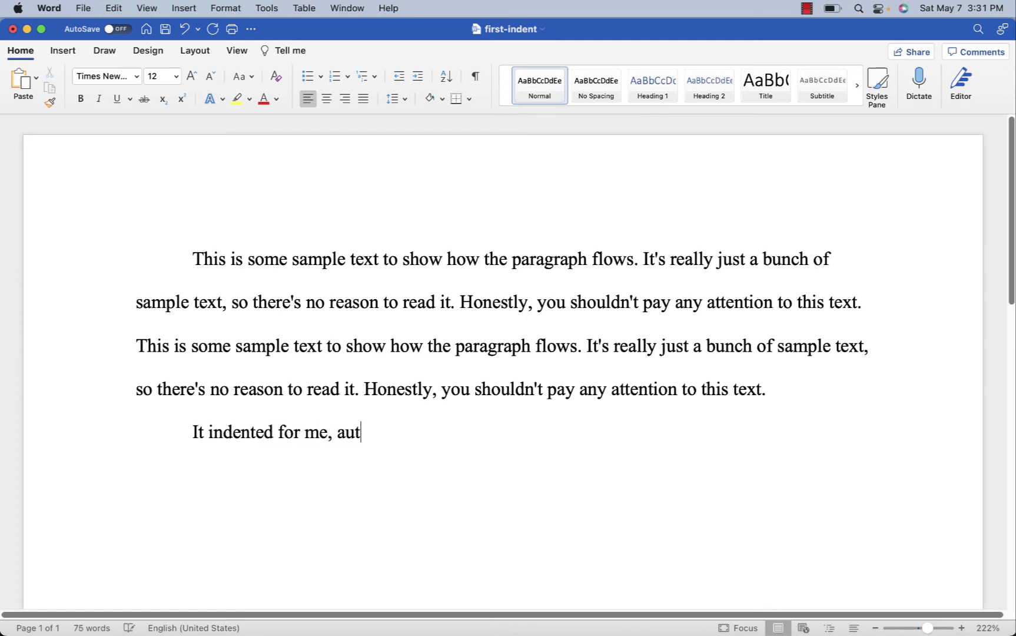
pyautogui.write('omatically.')
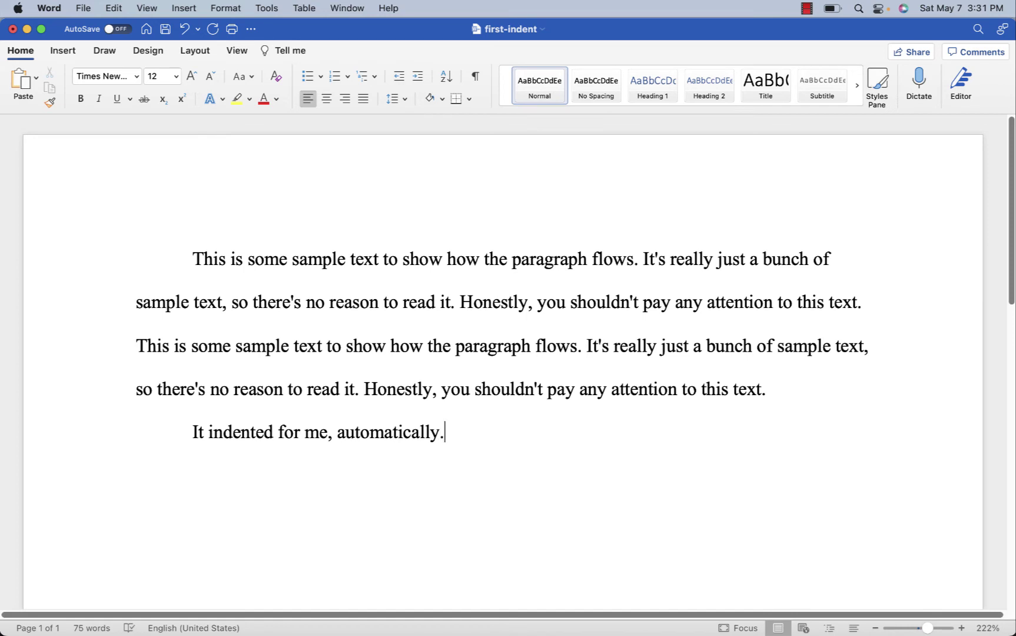
# Add the paragraph "Dialogue," she said. in quotation style, followed by another copy of the sample text paragraph.
pyautogui.press('Return')
pyautogui.write('"Dialogue," she said.')
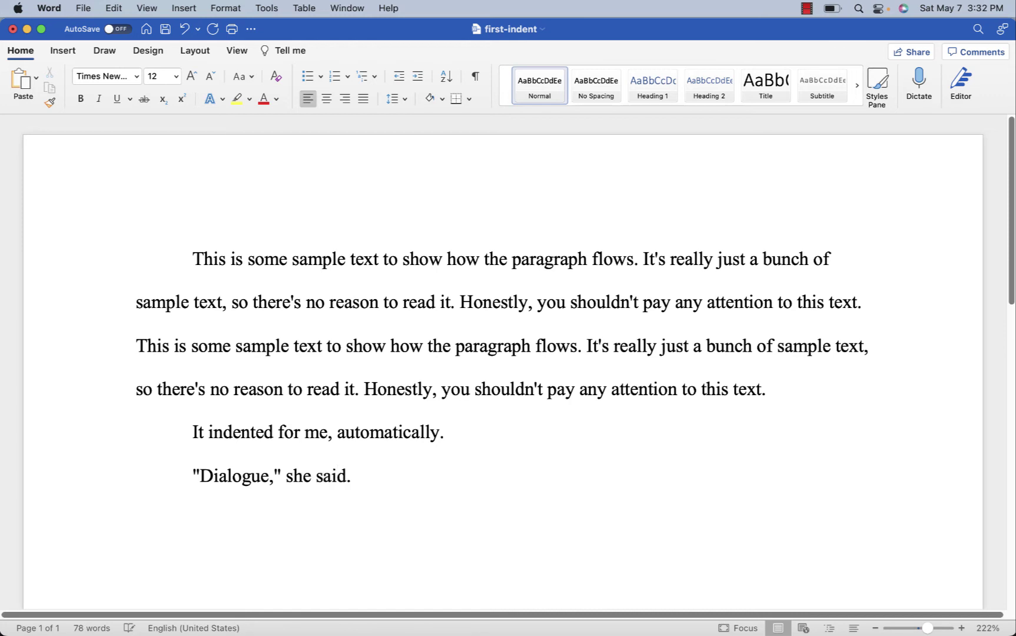
pyautogui.press('Return')
pyautogui.write("This is some sample text to show how the paragraph flows. It's really just a bunch of sample text, so there's no reason to read it. Honestly, you shouldn't pay any attention to this text. This is some sample text to show how the paragraph flows. It's really just a bunch of sample text, so there's no reason to read it. Honestly, you shouldn't pay any attention to this text.")
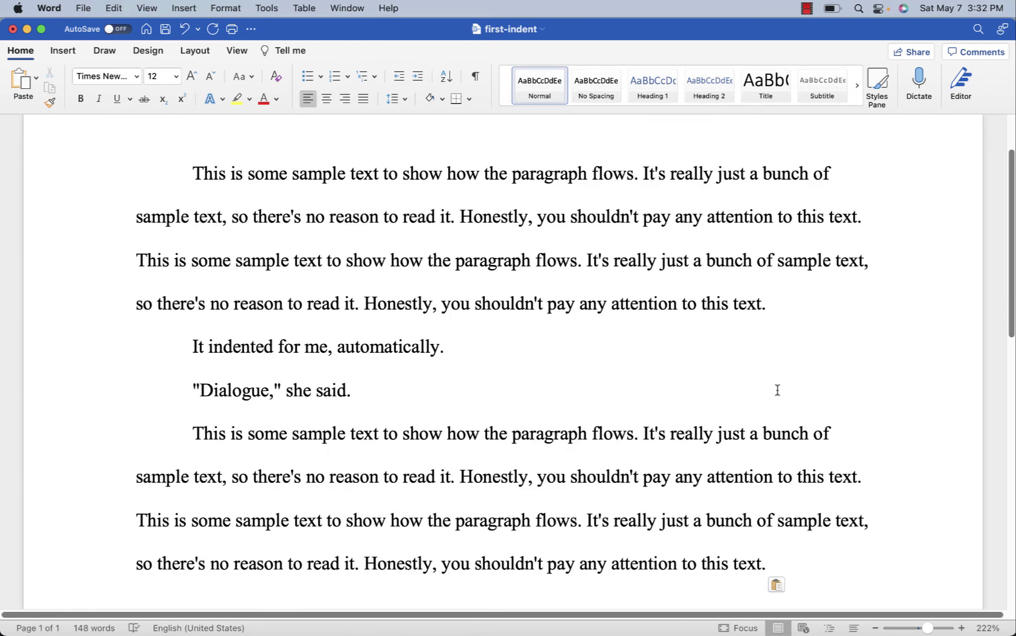
# Highlight the opening words of the first two paragraphs to examine their first-line indents.
pyautogui.moveTo(194, 175); pyautogui.dragTo(349, 179)
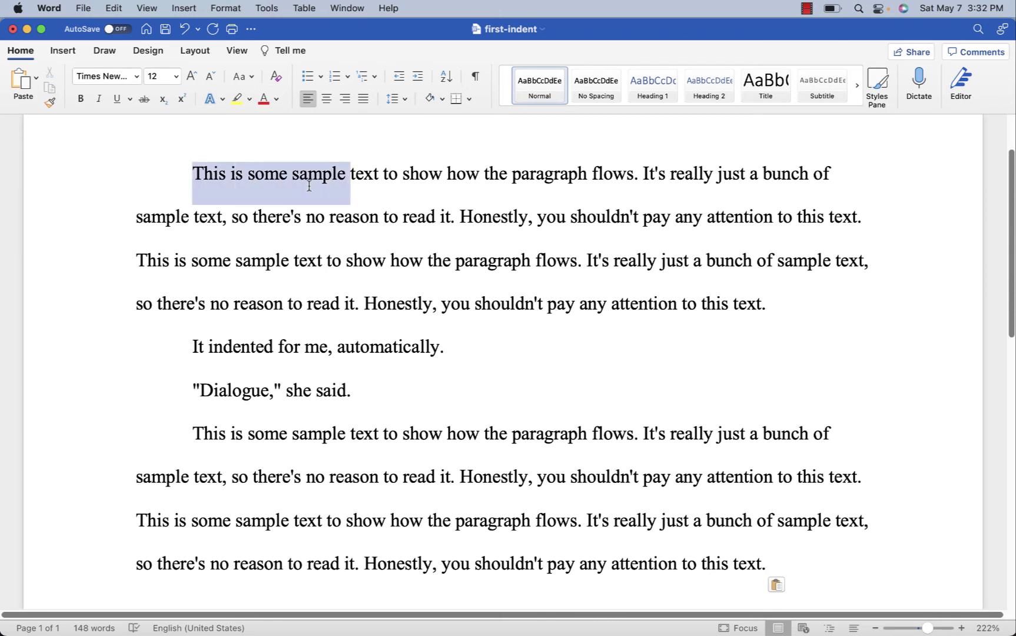
pyautogui.moveTo(195, 345); pyautogui.dragTo(390, 333)
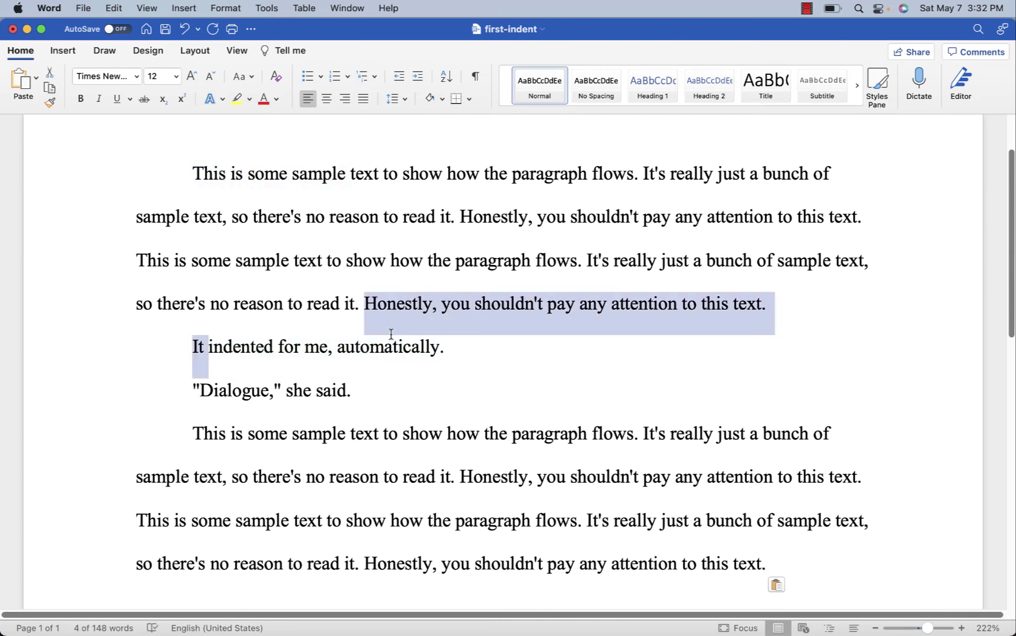
# Highlight the opening words of the second, third and fourth paragraphs in turn to examine their first-line indents.
pyautogui.click(391, 334)
pyautogui.moveTo(193, 344); pyautogui.dragTo(394, 352)
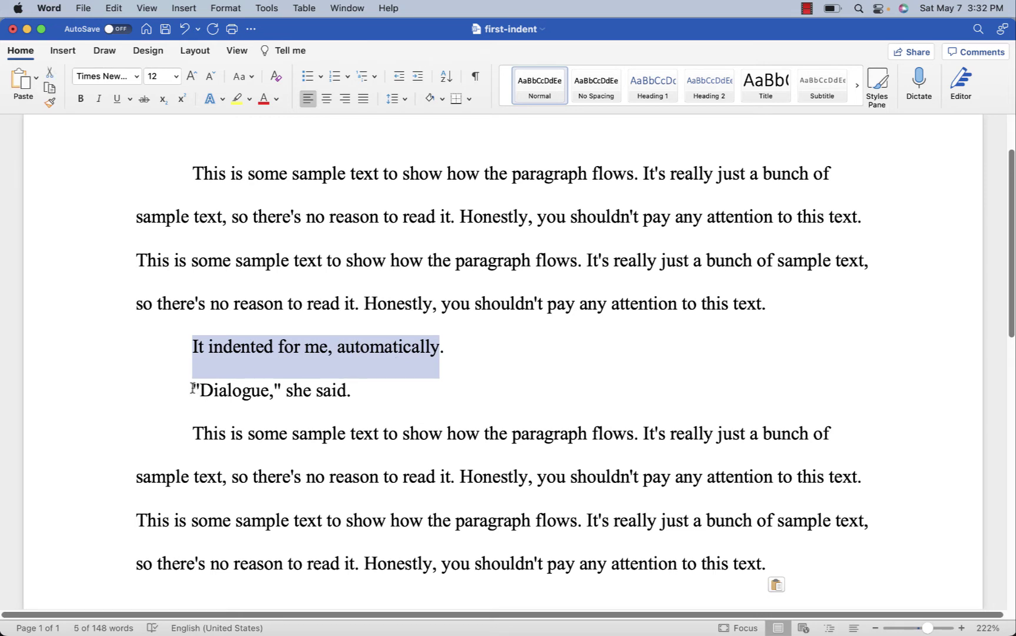
pyautogui.moveTo(194, 389); pyautogui.dragTo(340, 392)
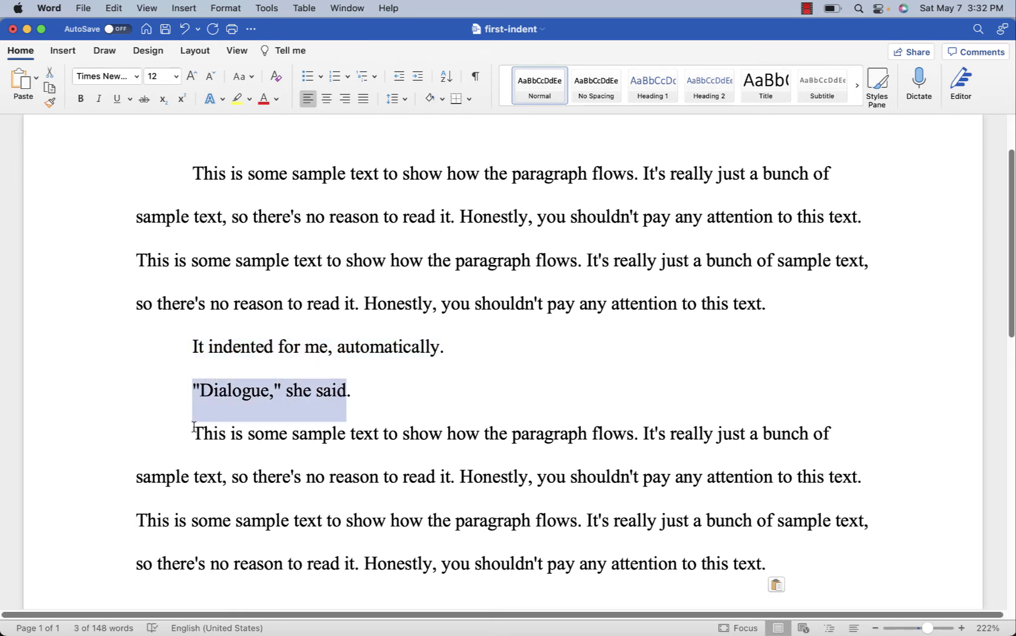
pyautogui.moveTo(195, 434); pyautogui.dragTo(320, 429)
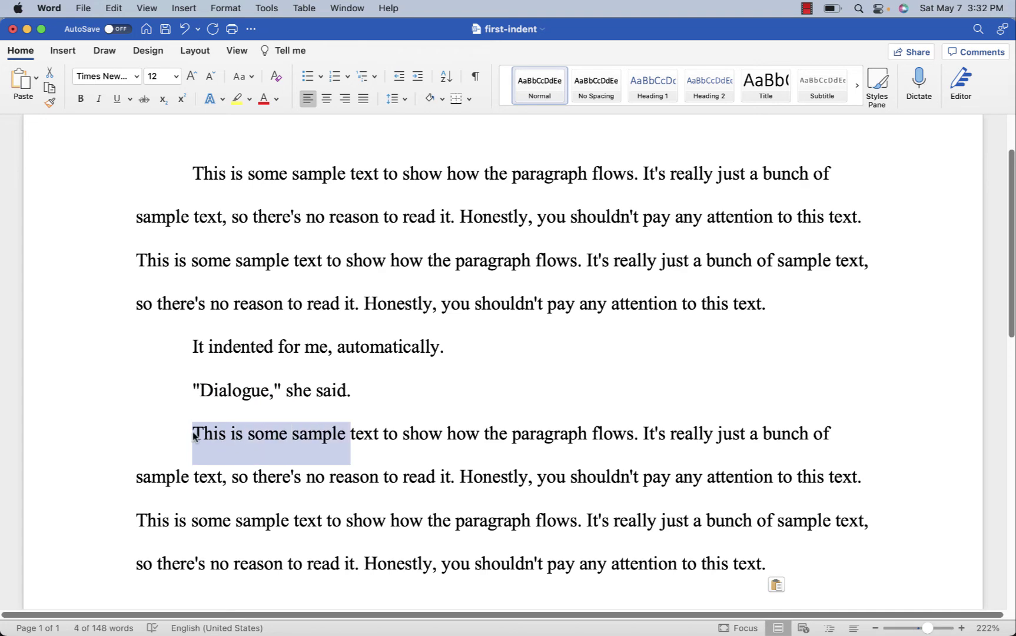
pyautogui.click(142, 477)
# Add a new paragraph at the end of the document reading "Start typing again." followed by another copy of the sample text.
pyautogui.scroll(-3, 216, 427)
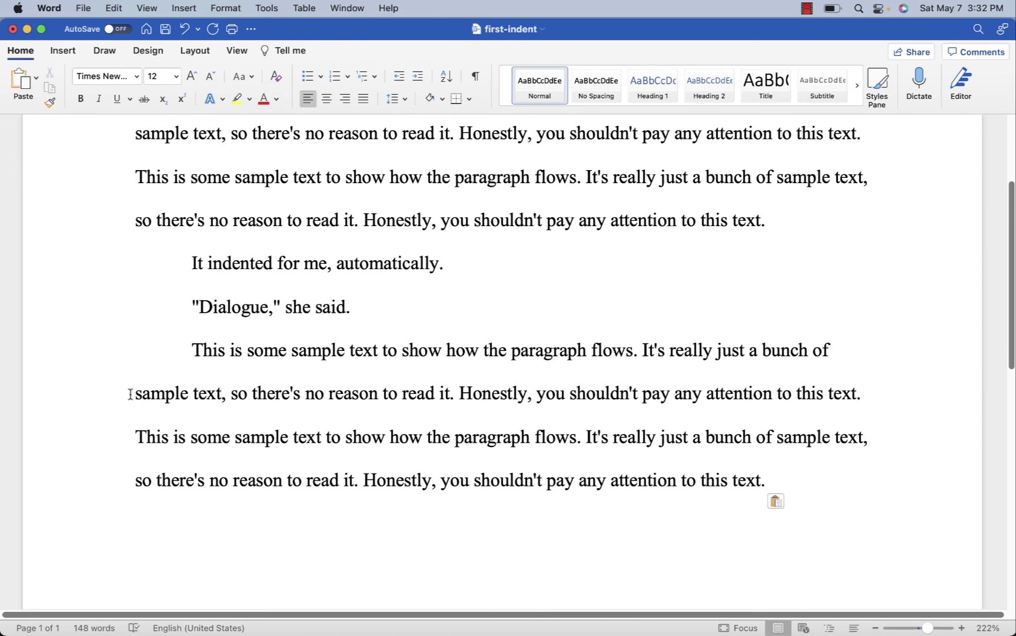
pyautogui.click(788, 472)
pyautogui.press('Return')
pyautogui.write('Start typing again.')
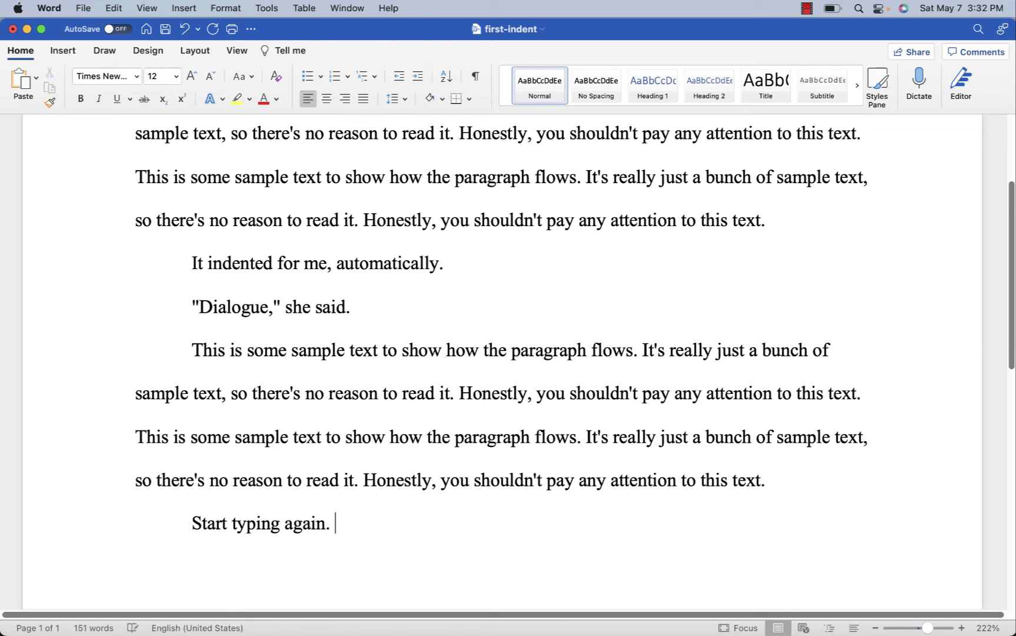
pyautogui.write("This is some sample text to show how the paragraph flows. It's really just a bunch of sample text, so there's no reason to read it. Honestly, you shouldn't pay any attention to this text. This is some sample text to show how the paragraph flows. It's really just a bunch of sample text, so there's no reason to read it. Honestly, you shouldn't pay any attention to this text.")
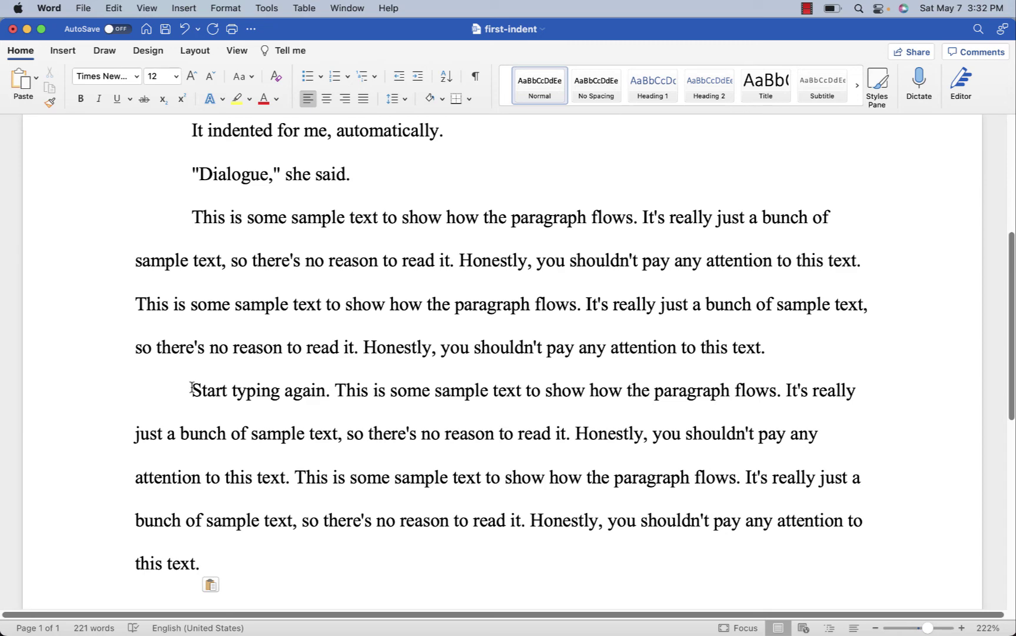
# Set the first-line indent of the whole document to 0.25" in the Paragraph settings.
pyautogui.scroll(6, 450, 305)
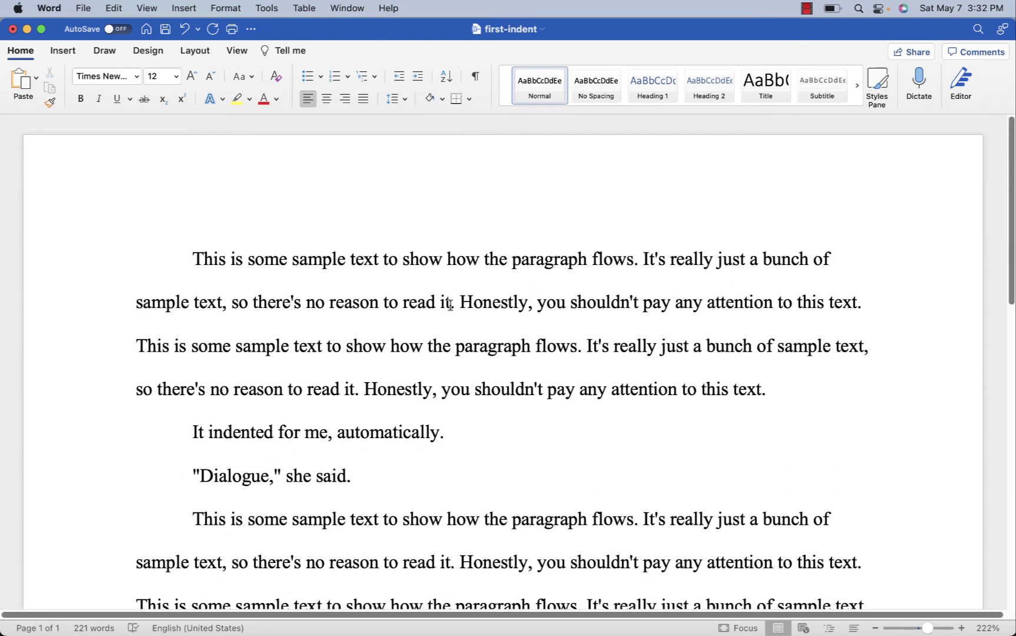
pyautogui.click(341, 301)
pyautogui.press('super+a')
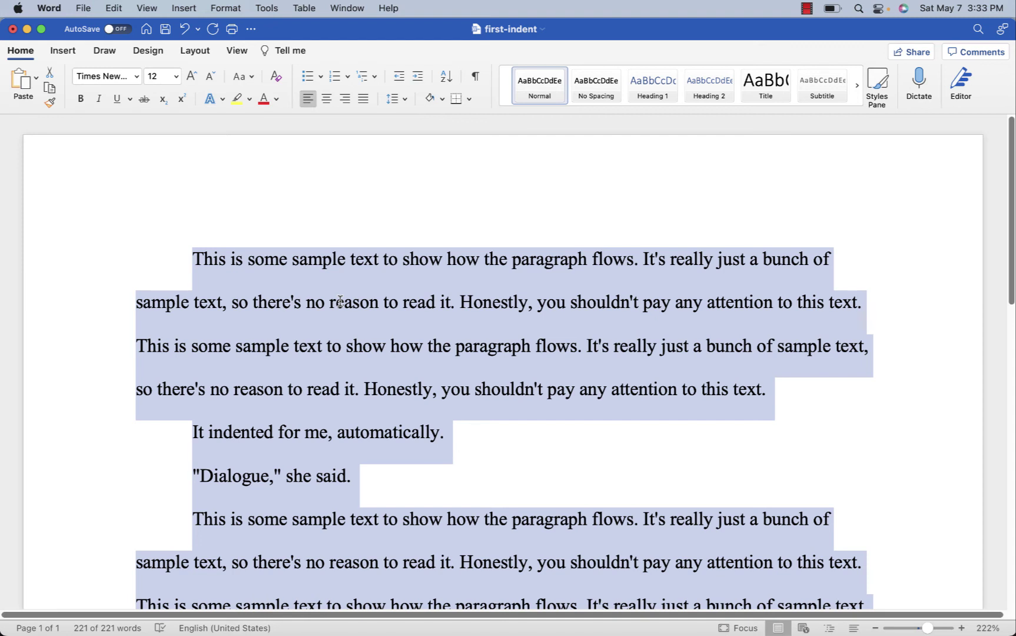
pyautogui.click(228, 9)
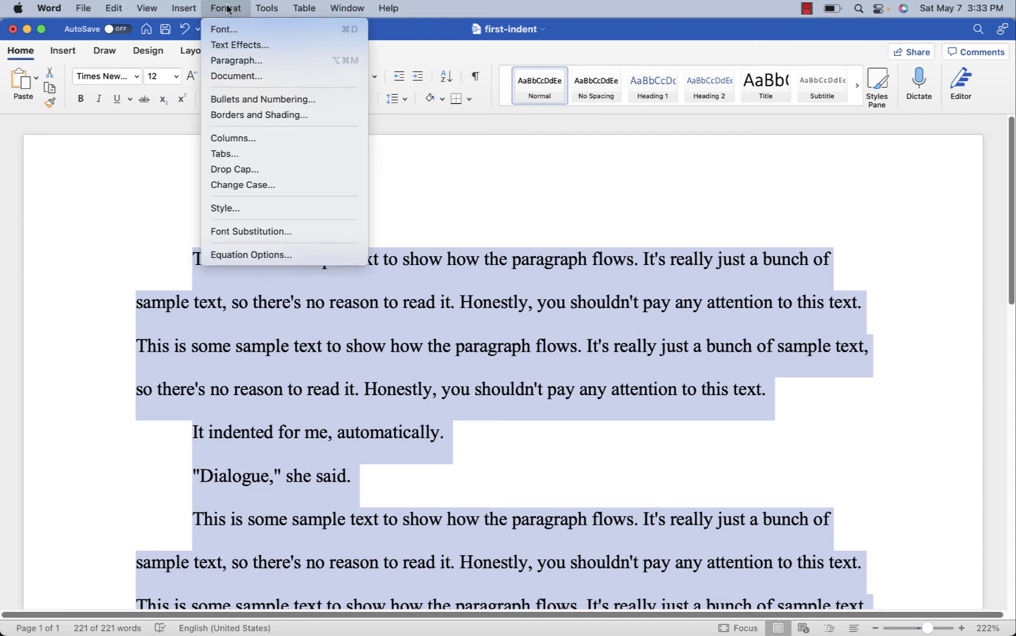
pyautogui.click(237, 61)
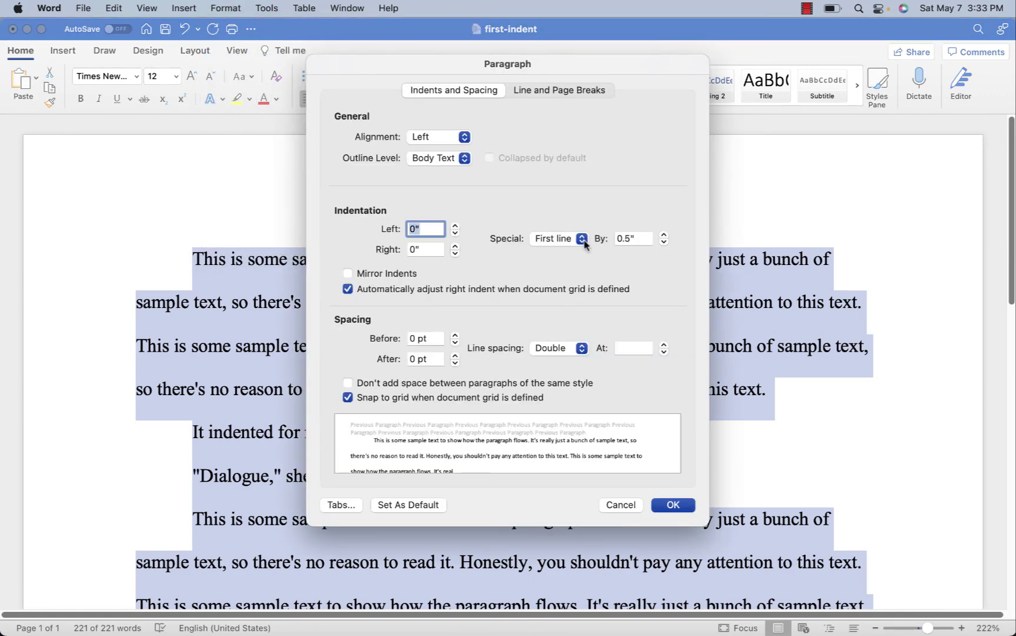
pyautogui.click(664, 242)
pyautogui.click(665, 242)
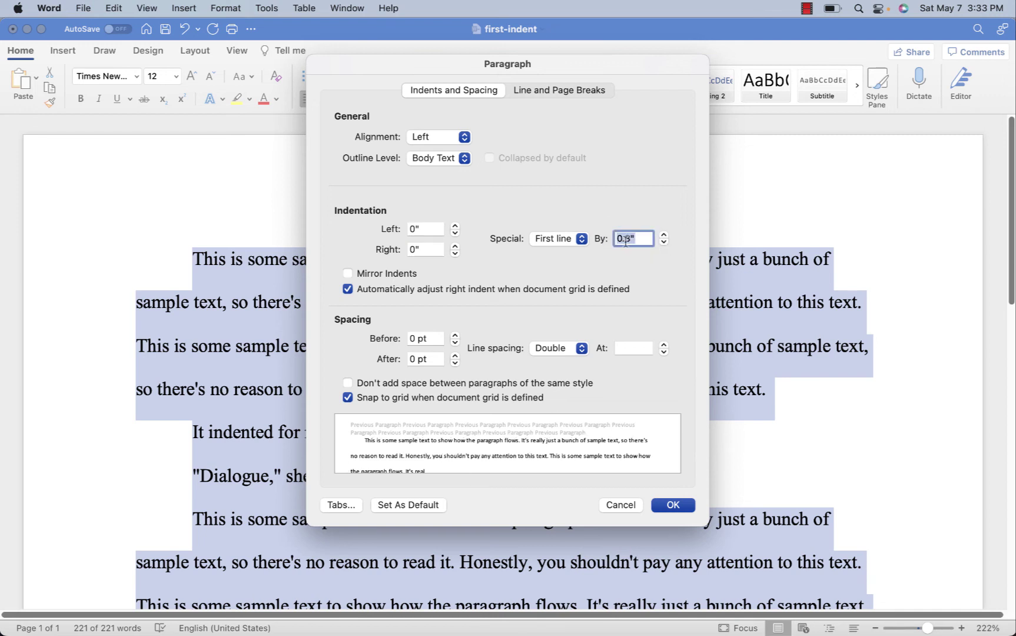
pyautogui.click(628, 238)
pyautogui.write('5')
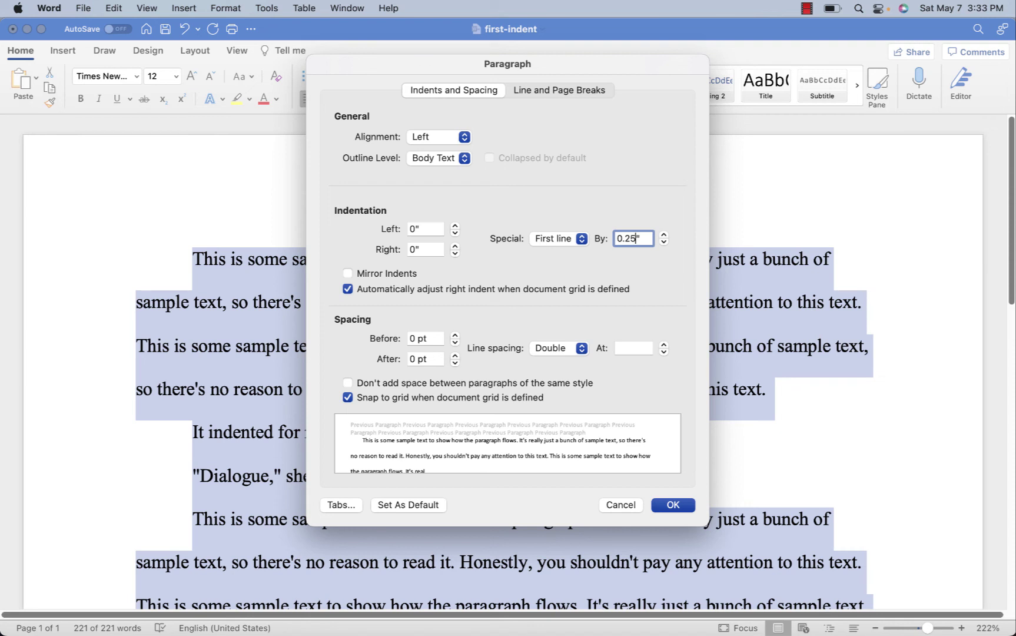
pyautogui.click(673, 505)
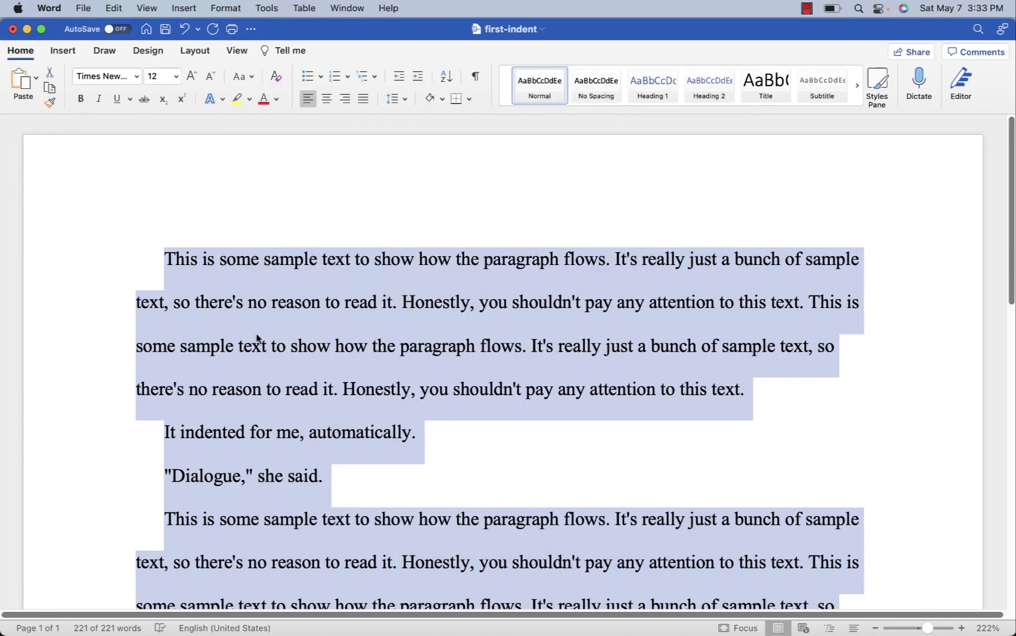
# Highlight the opening words of the first paragraph to examine its reduced first-line indent.
pyautogui.click(215, 306)
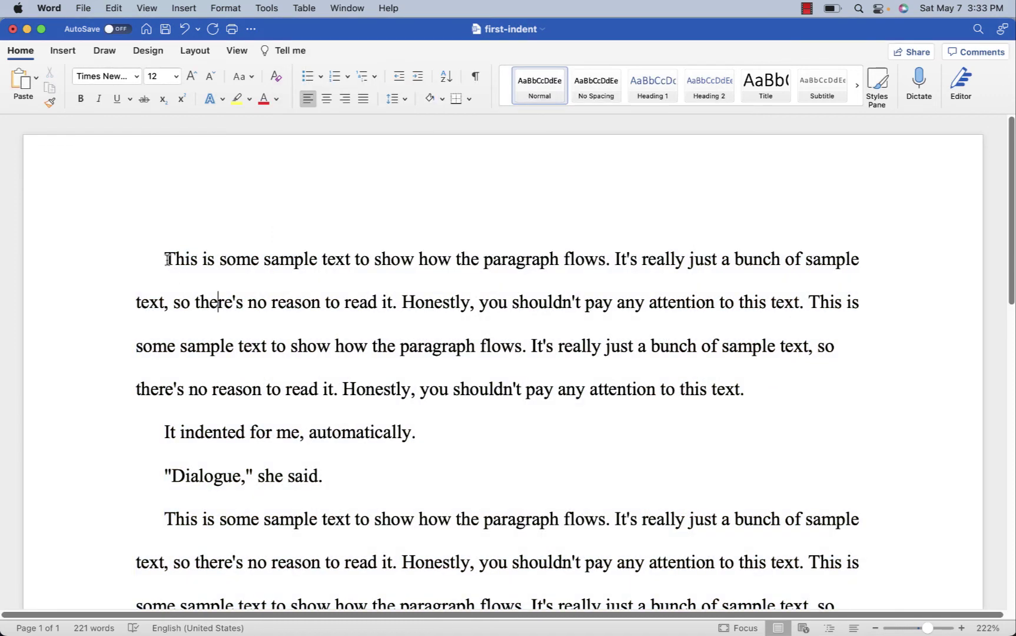
pyautogui.moveTo(165, 259); pyautogui.dragTo(430, 248)
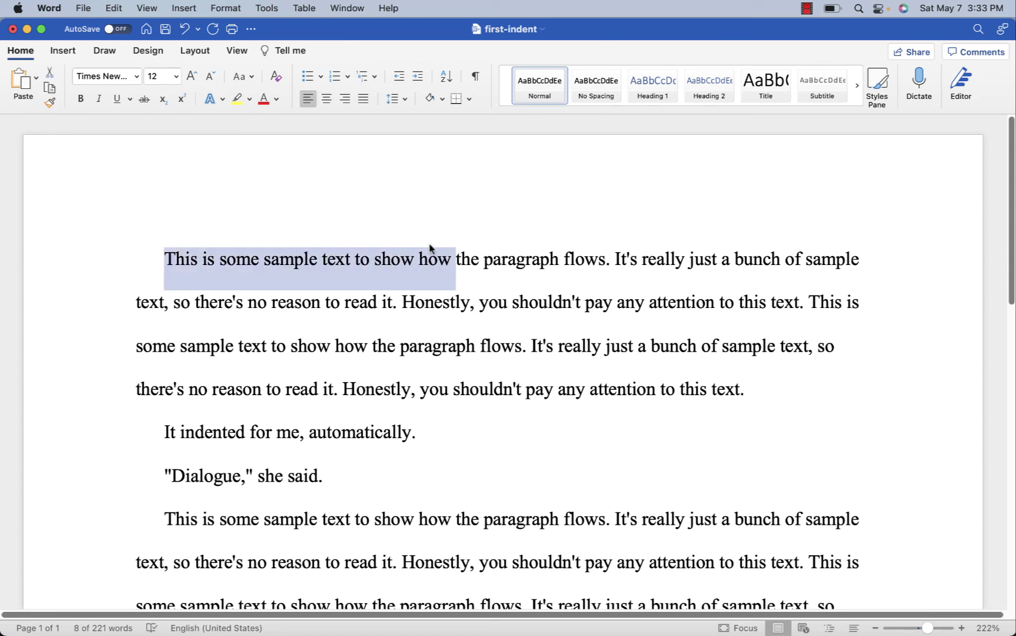
pyautogui.click(430, 312)
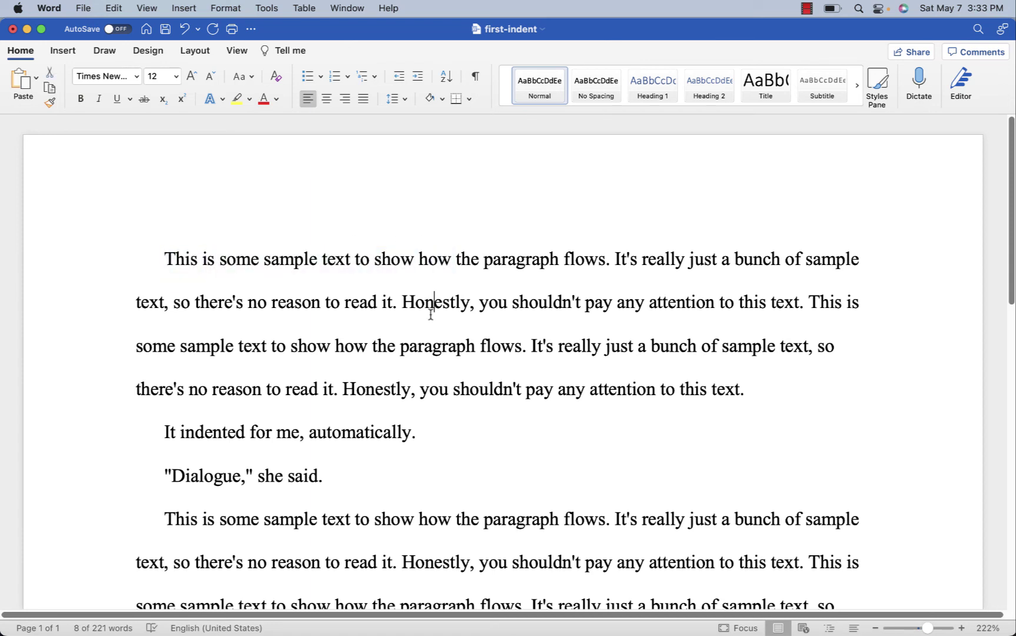
pyautogui.click(438, 414)
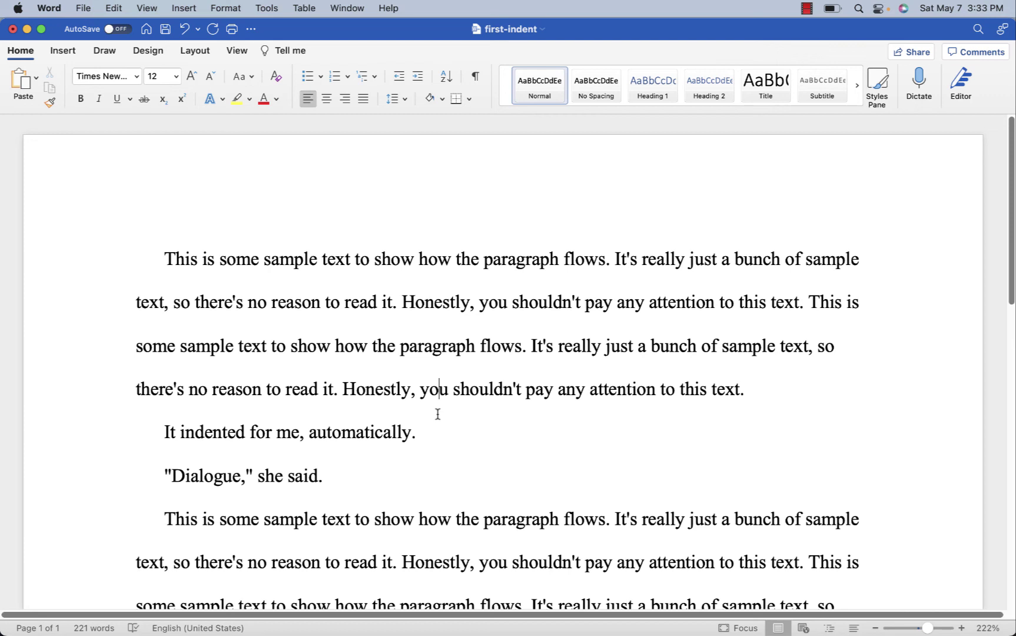
# Try single line spacing on the whole document, and undo the change.
pyautogui.press('super+a')
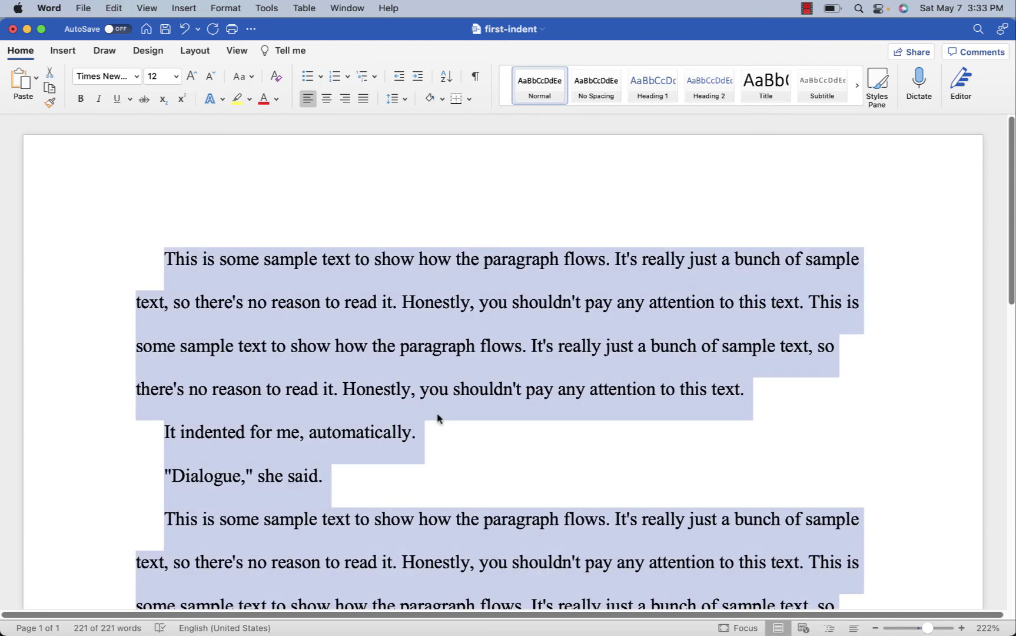
pyautogui.click(220, 8)
pyautogui.click(235, 61)
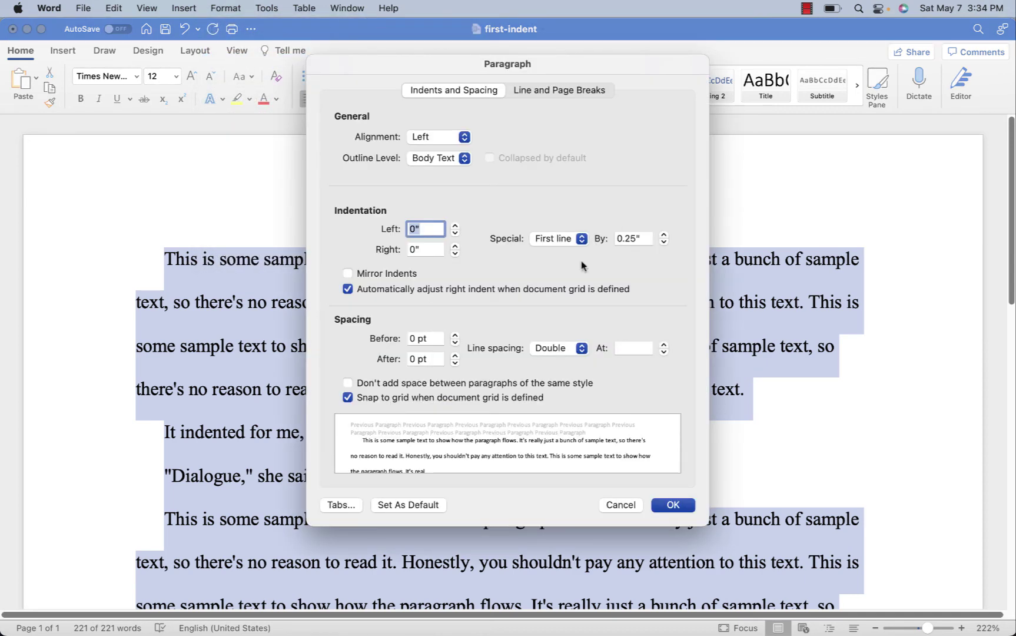
pyautogui.click(581, 348)
pyautogui.click(569, 319)
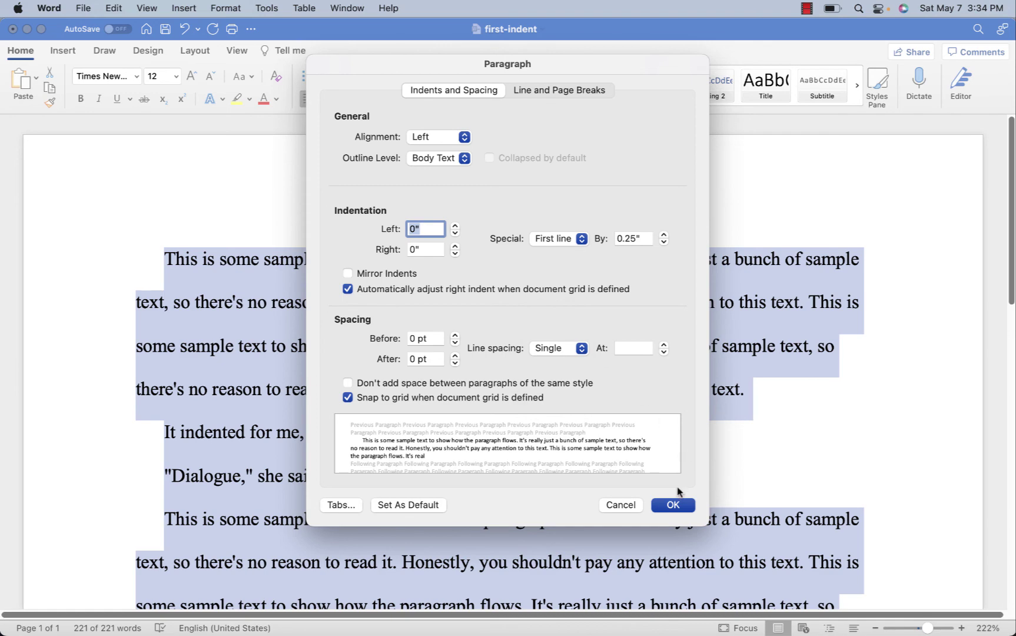
pyautogui.click(674, 503)
pyautogui.click(502, 371)
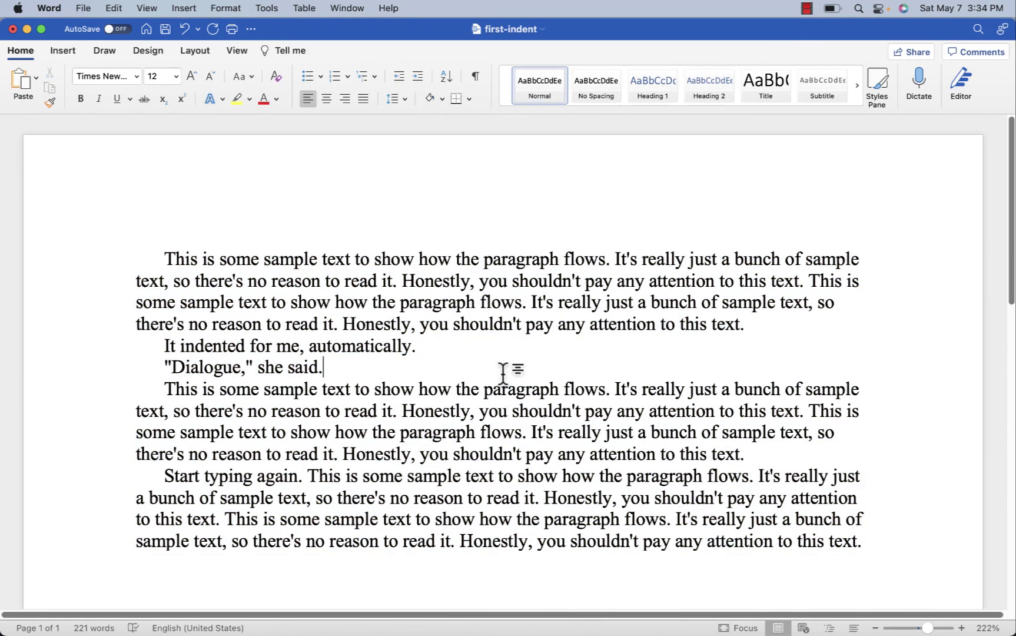
pyautogui.press('super+z')
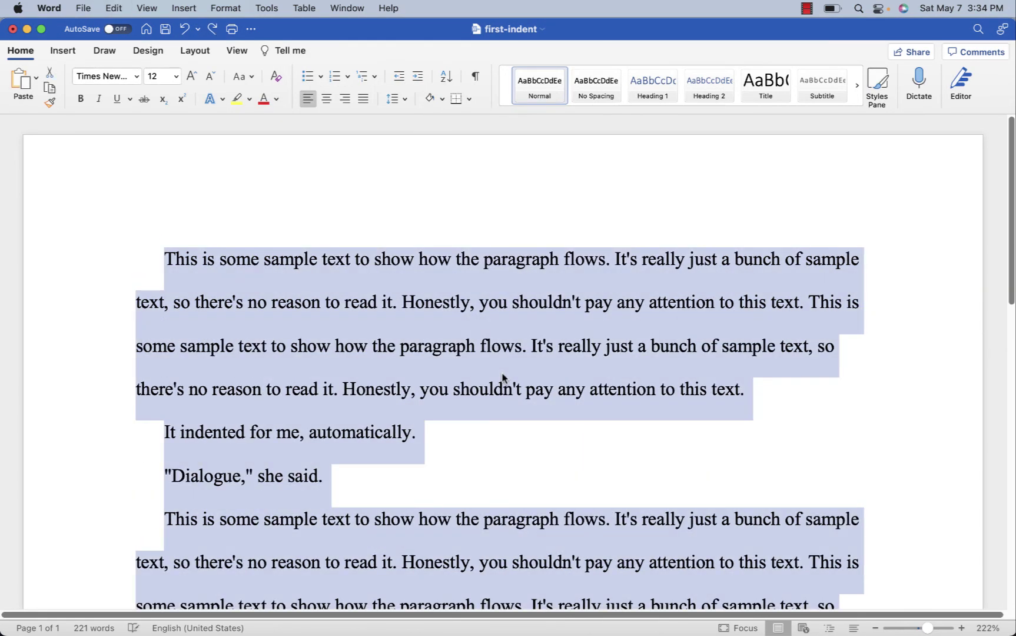
# Deselect the text and save the document.
pyautogui.click(424, 303)
pyautogui.press('super+s')
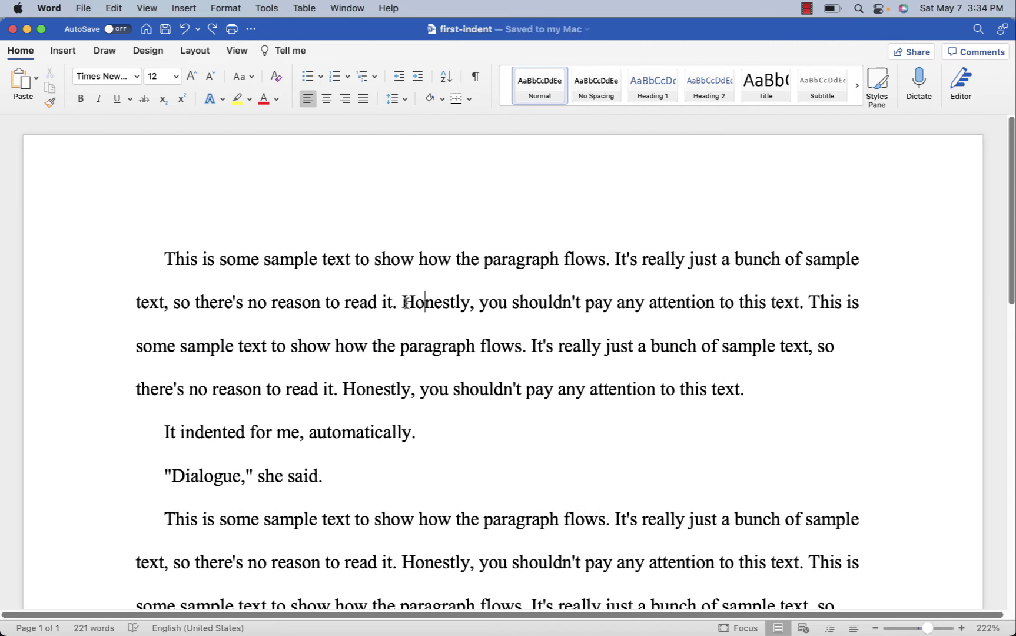
# Review the special indentation options in the Paragraph settings, keeping First line selected.
pyautogui.click(225, 8)
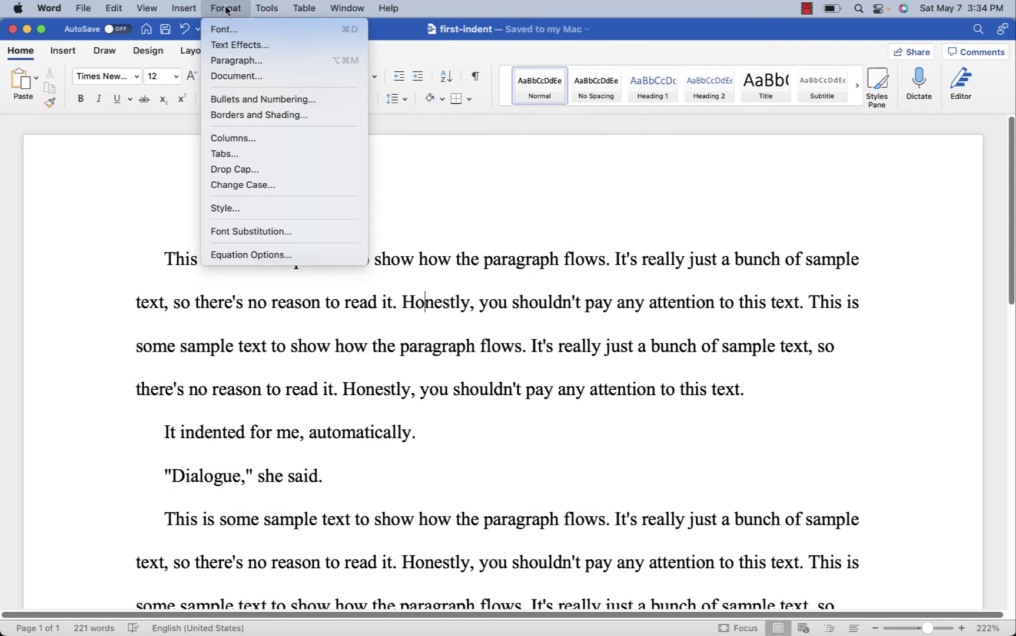
pyautogui.click(233, 60)
pyautogui.click(582, 238)
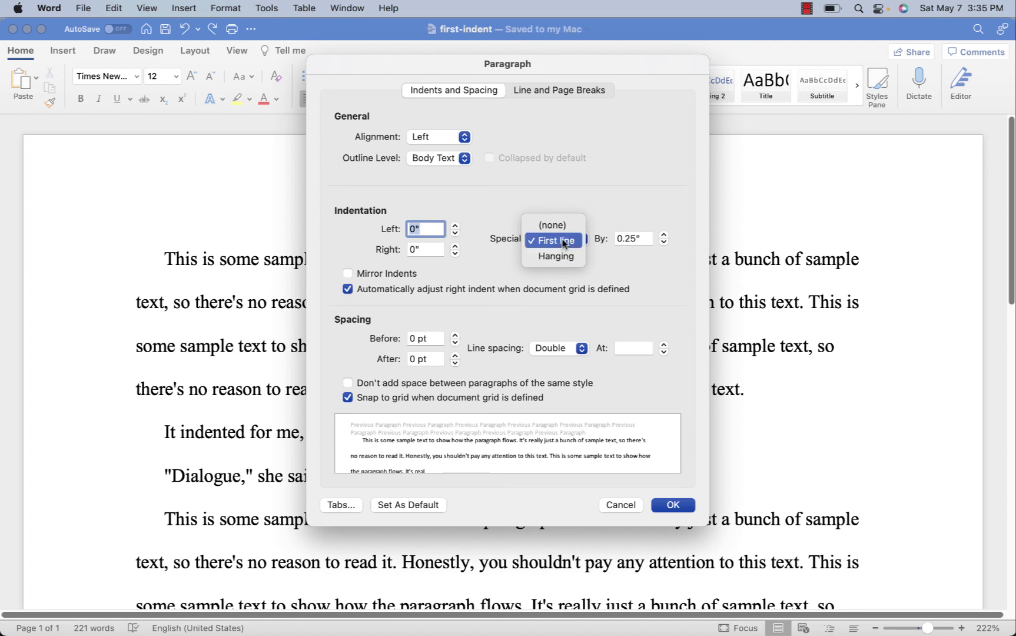
pyautogui.click(573, 238)
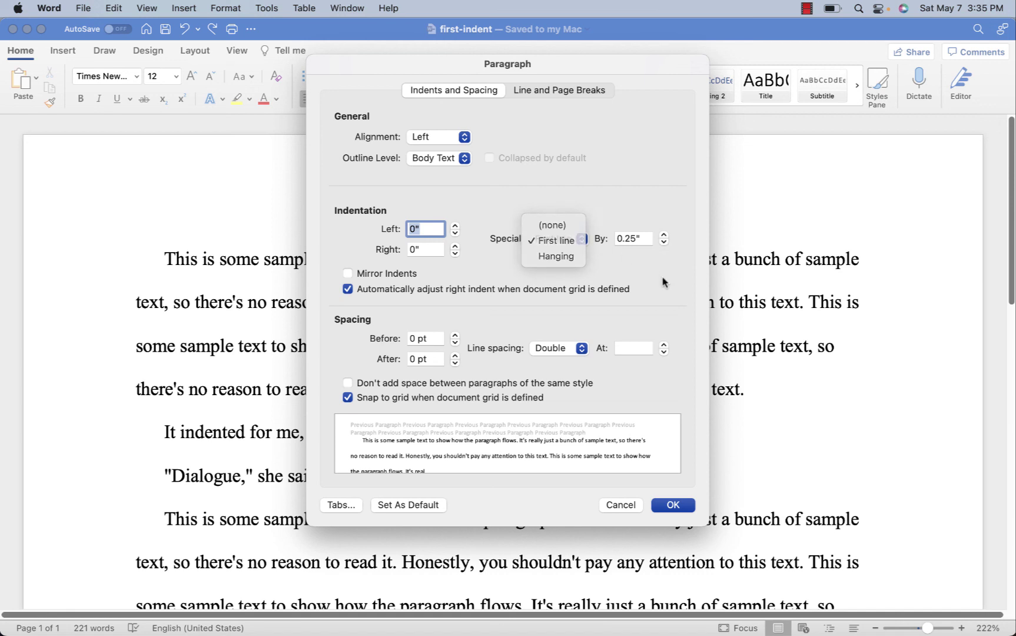